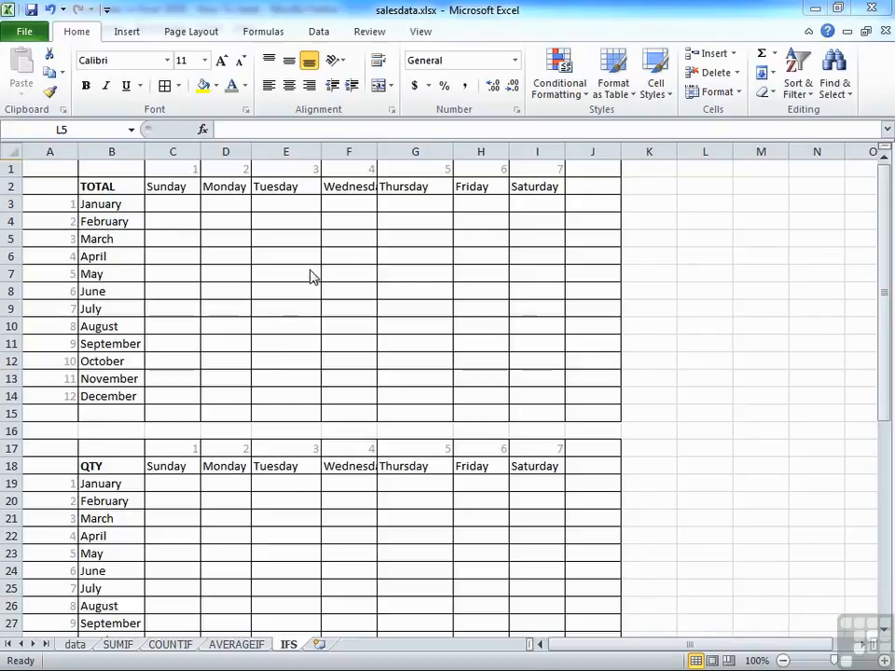
Start a SUMIFS formula in C3 for January Sunday with the named range value as the sum range.
{"action": "left_click", "coordinate": [171, 198]}
{"action": "left_click", "coordinate": [167, 203]}
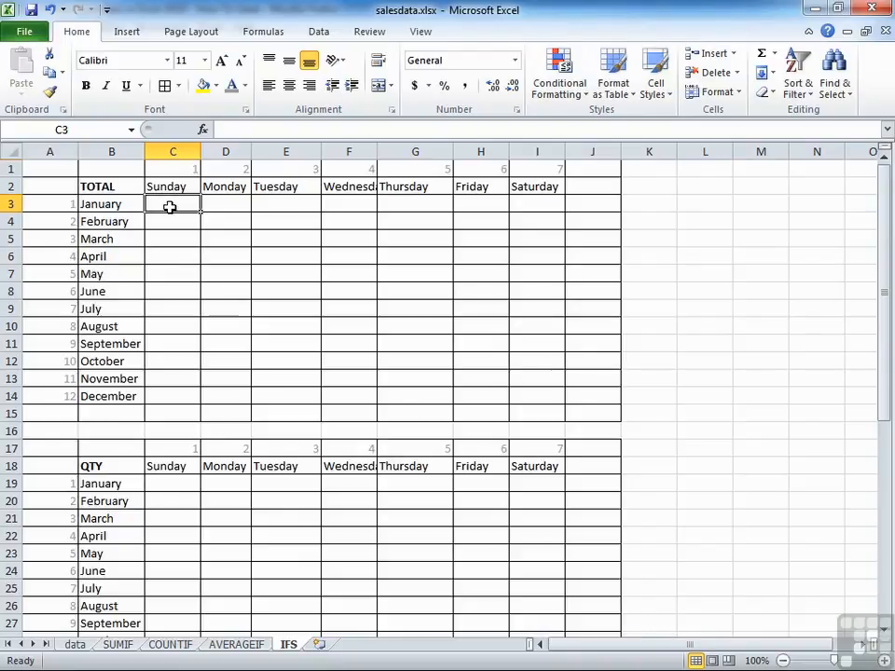
{"action": "type", "text": "="}
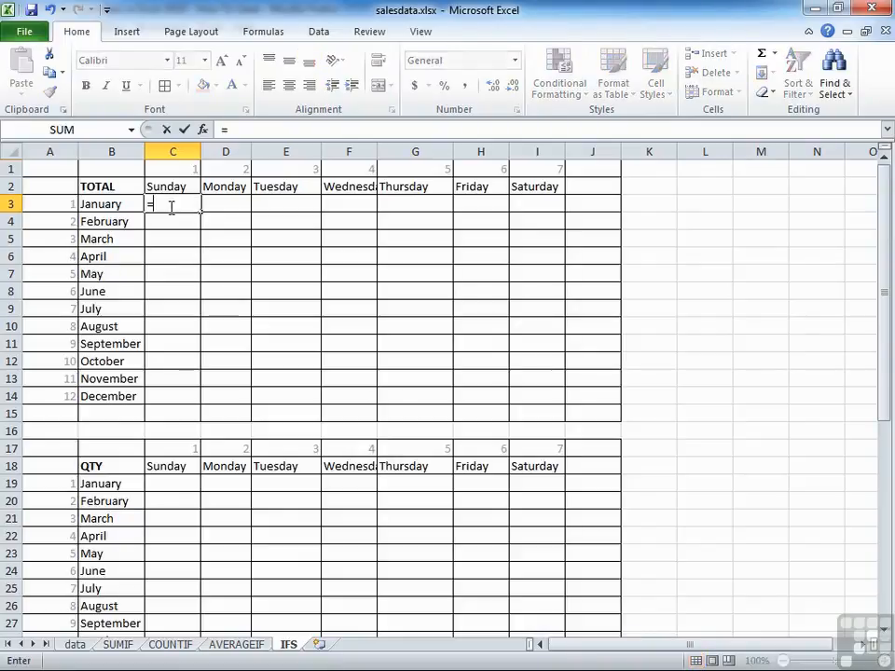
{"action": "type", "text": "sumifs"}
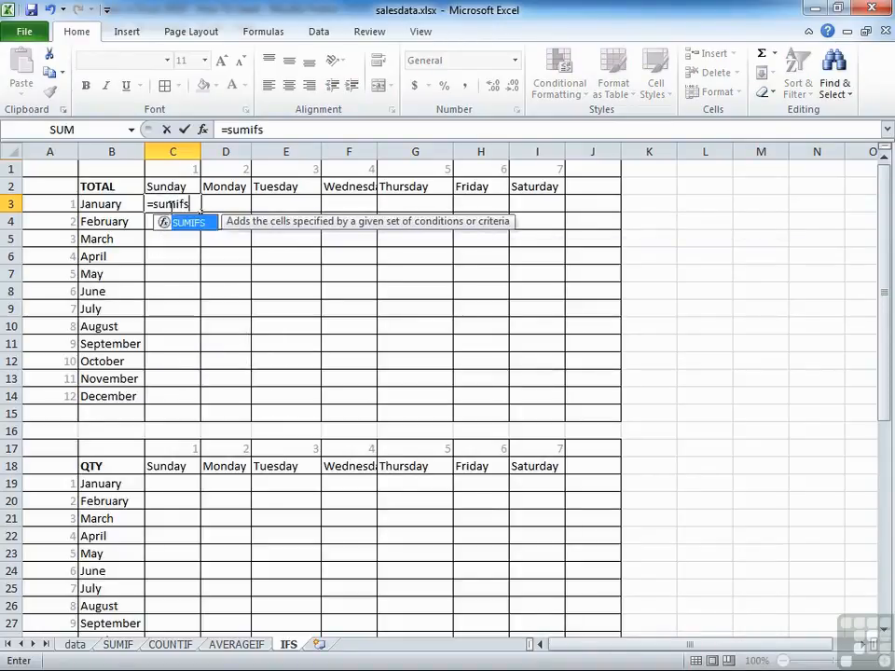
{"action": "type", "text": "("}
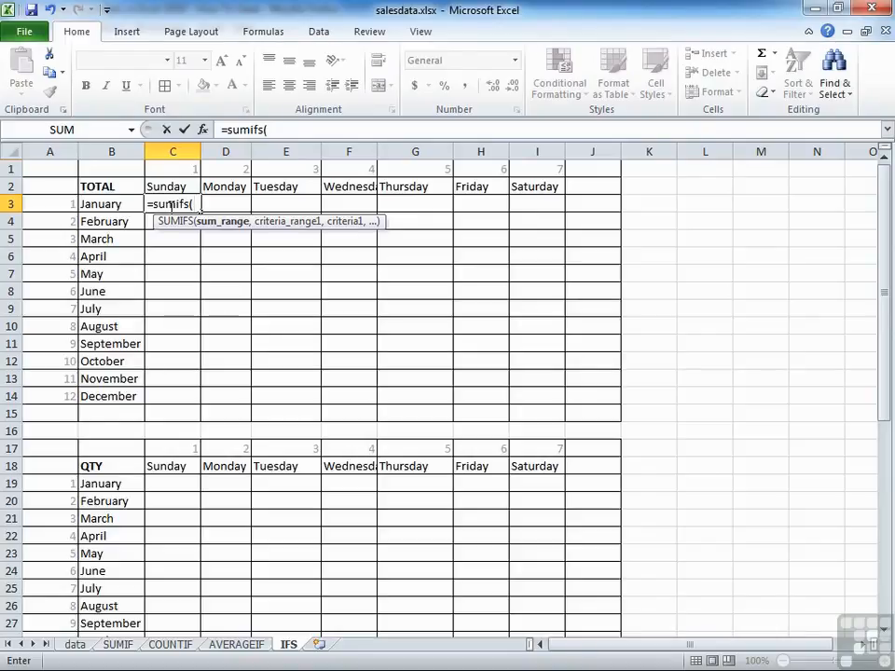
{"action": "type", "text": "v"}
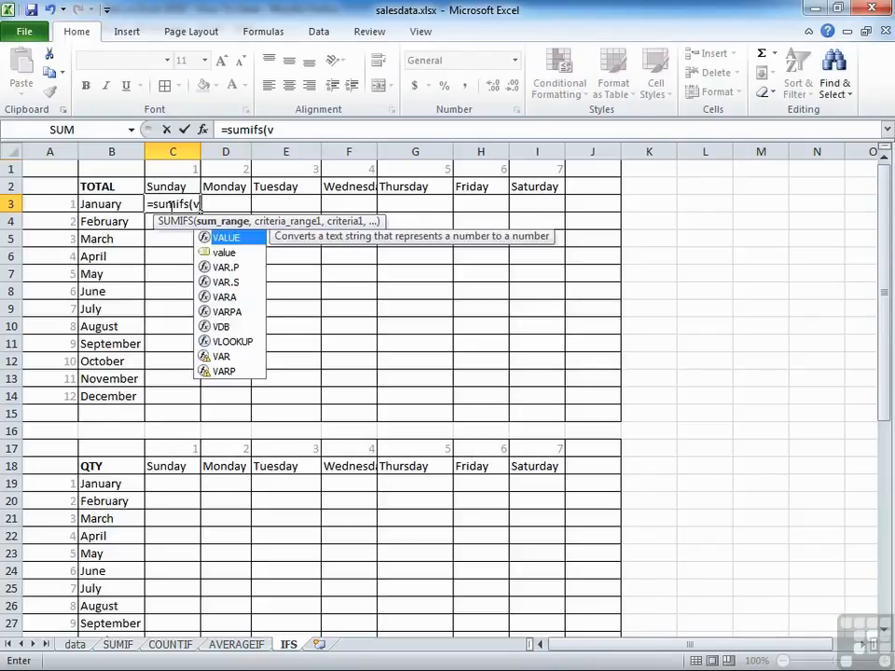
{"action": "type", "text": "alue"}
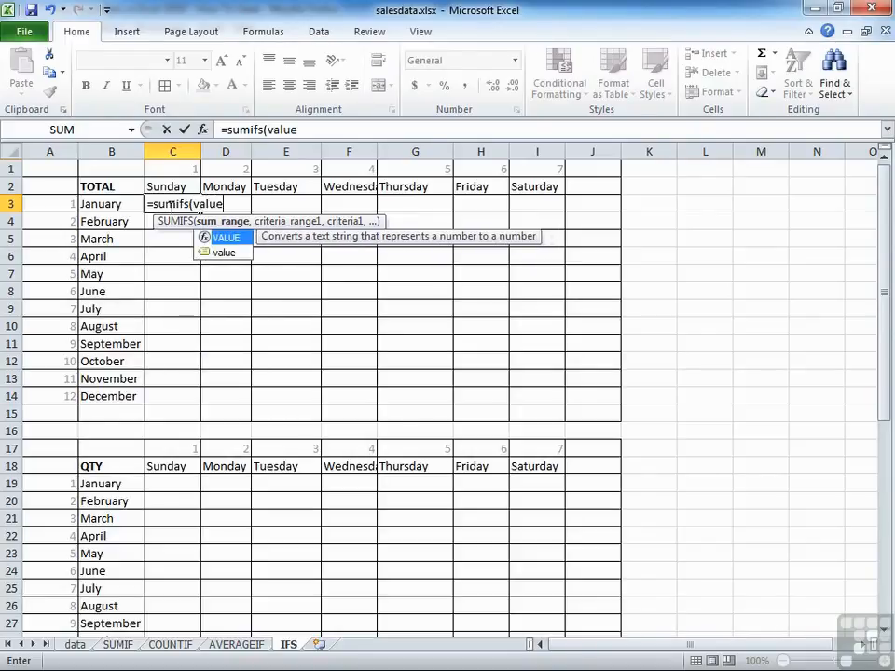
{"action": "double_click", "coordinate": [225, 252]}
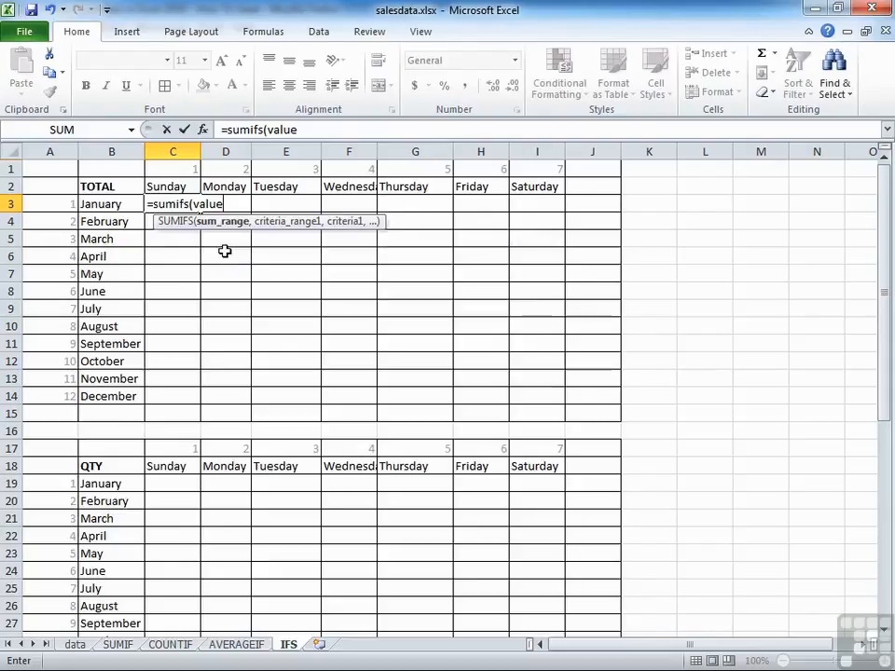
Add the named range month as the formula's first criteria range, with cell A3 as its criterion.
{"action": "type", "text": ","}
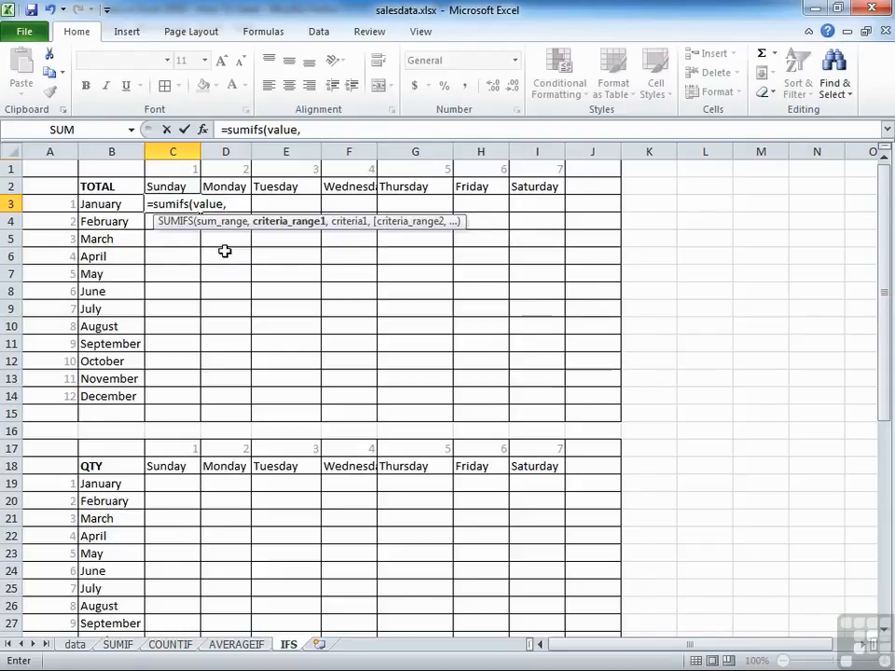
{"action": "type", "text": "month"}
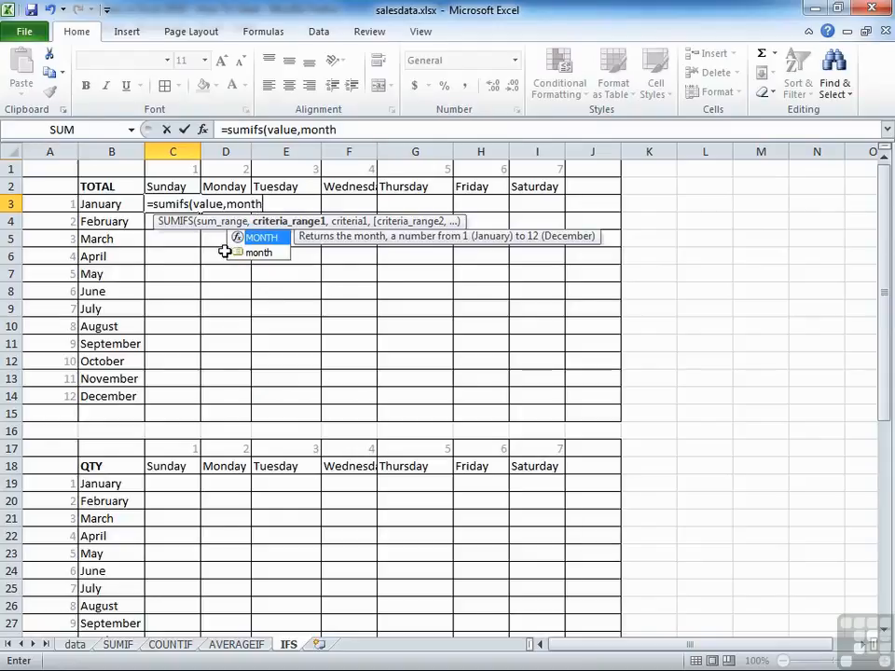
{"action": "type", "text": ","}
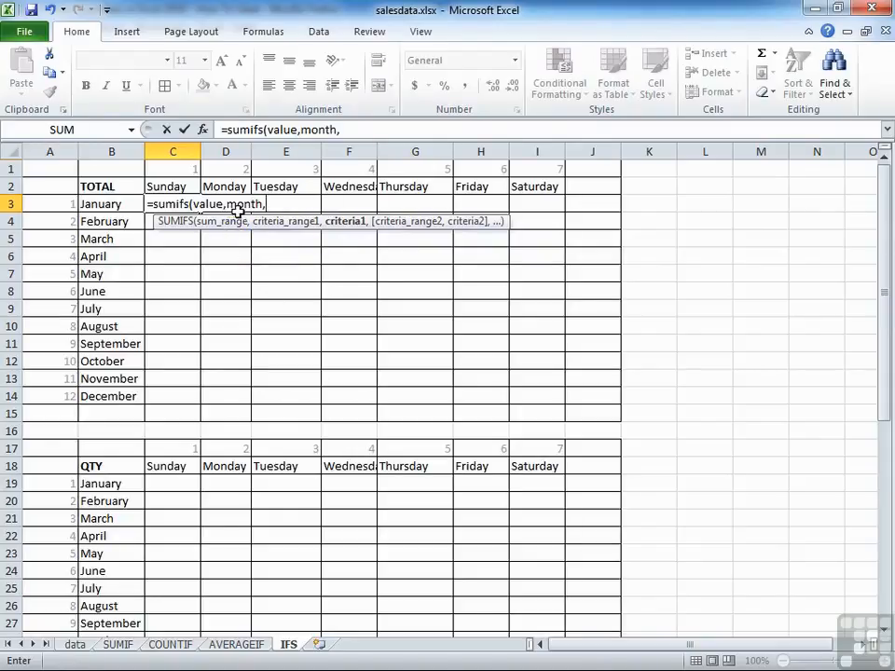
{"action": "left_click", "coordinate": [56, 203]}
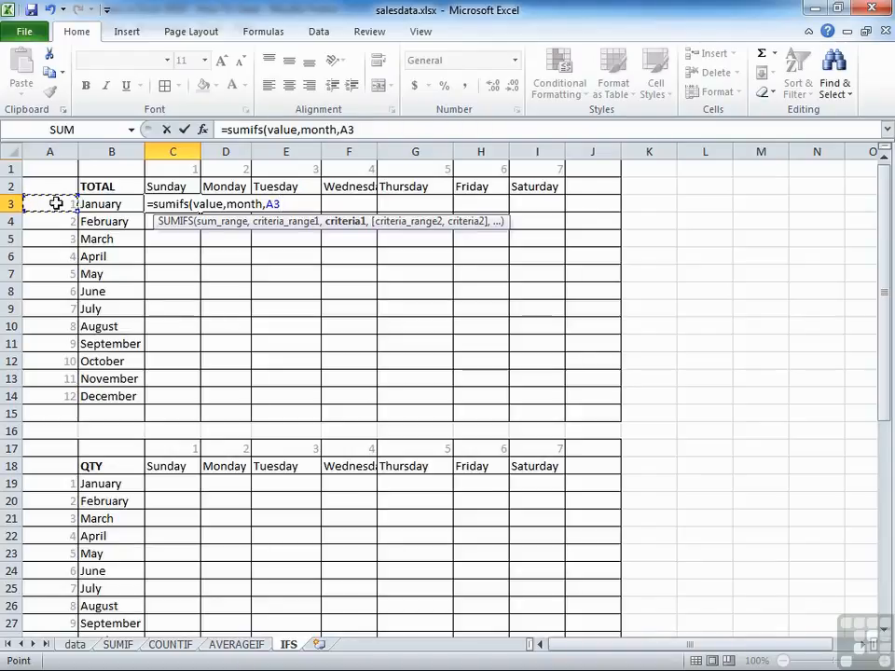
{"action": "type", "text": ","}
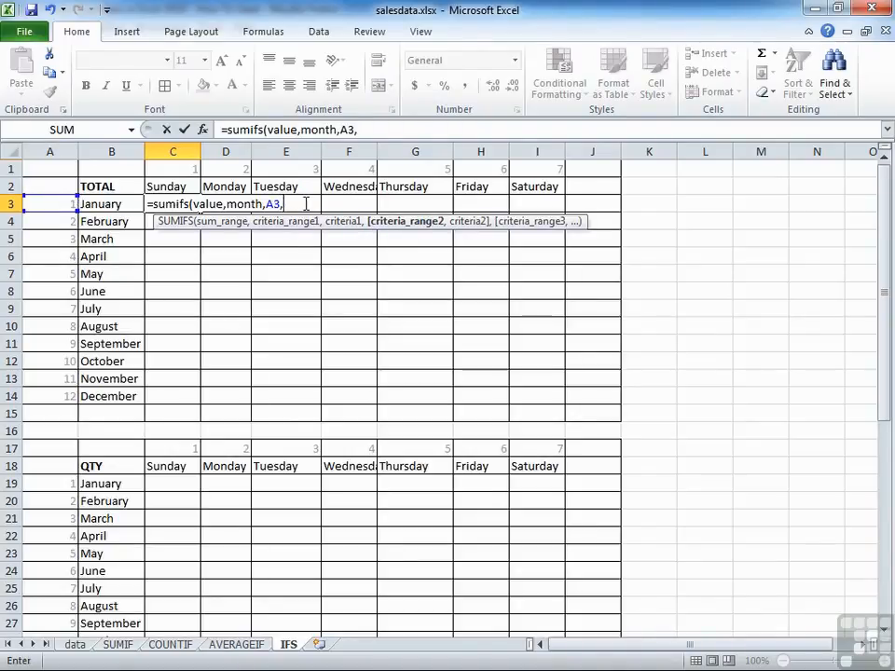
Add the named range day with cell C1 as the second criteria pair and complete the SUMIFS formula.
{"action": "type", "text": "da"}
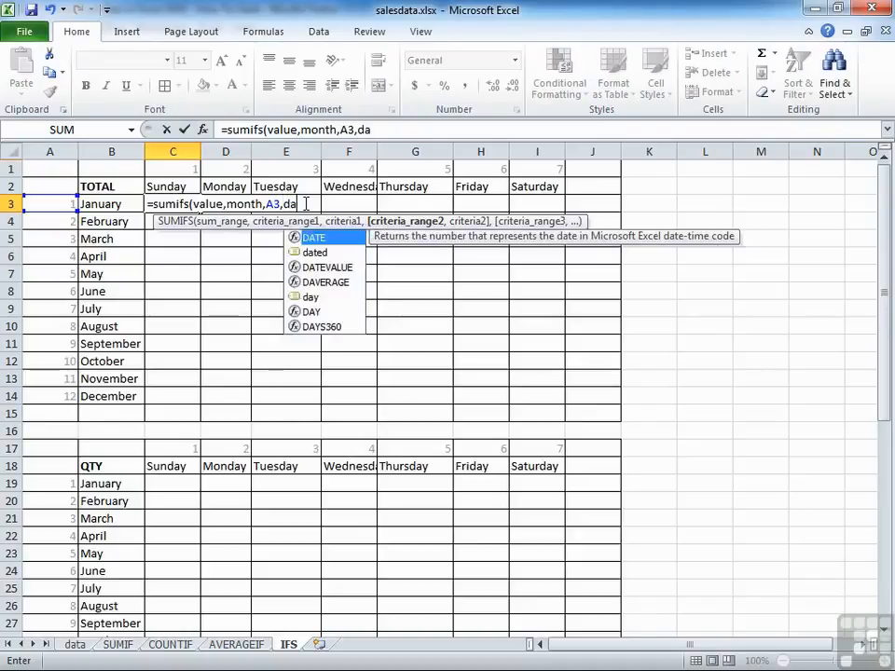
{"action": "type", "text": "y"}
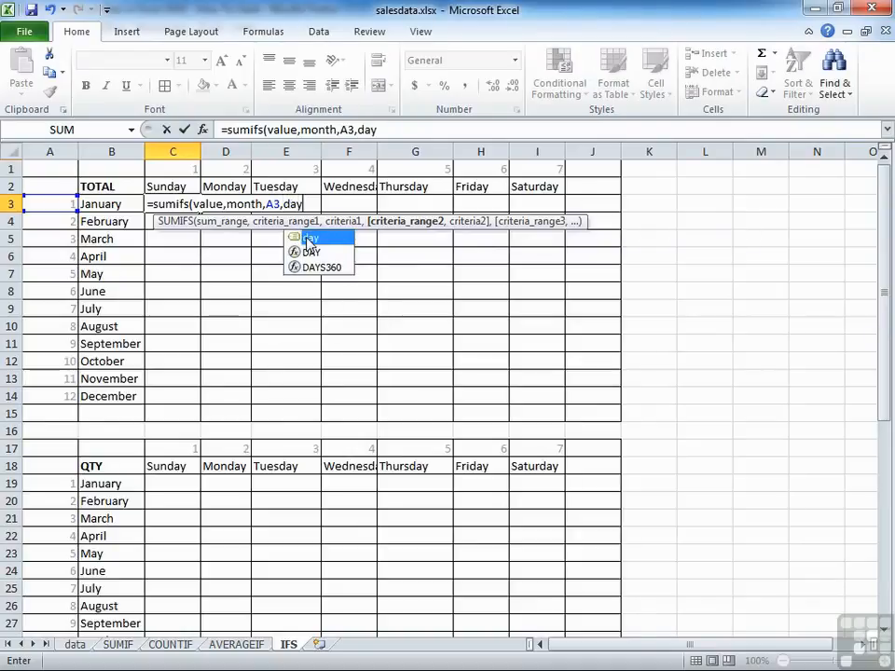
{"action": "double_click", "coordinate": [309, 241]}
{"action": "type", "text": ","}
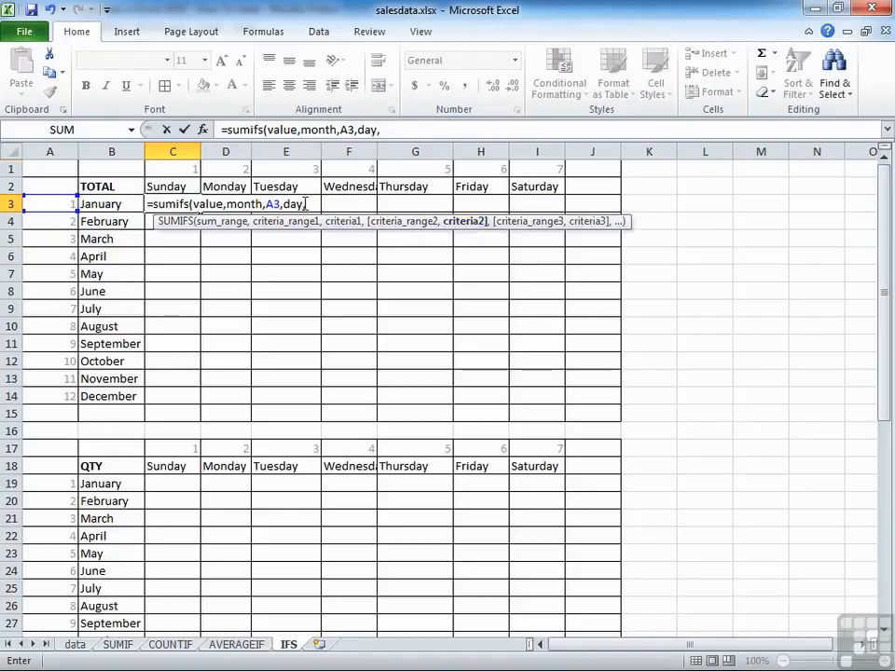
{"action": "left_click", "coordinate": [184, 167]}
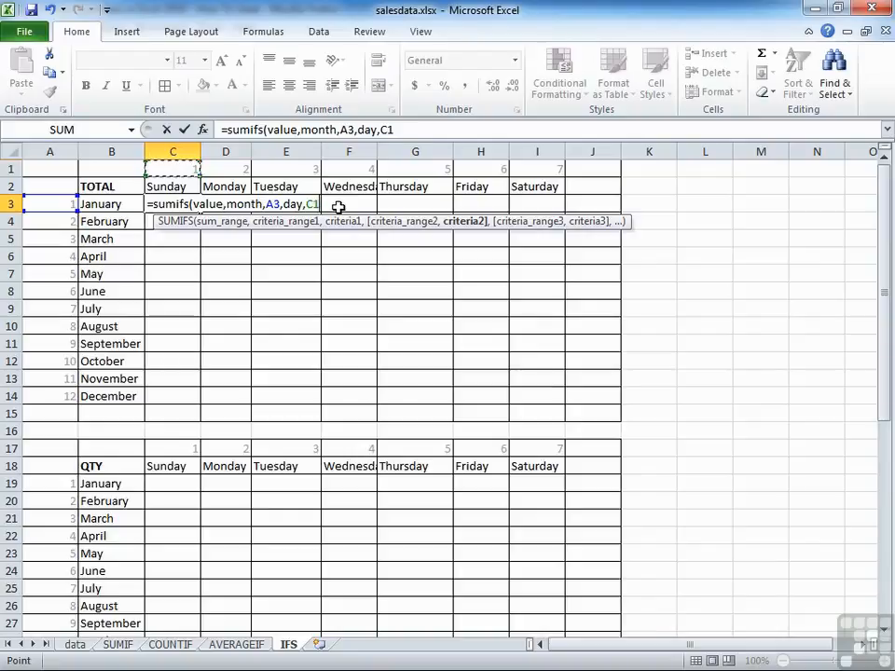
{"action": "type", "text": ")"}
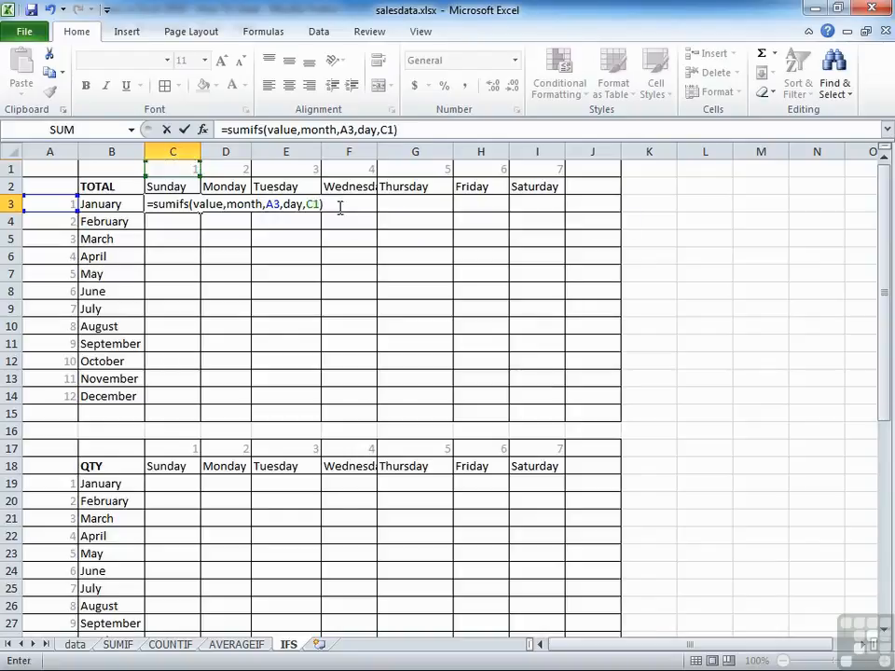
{"action": "key", "text": "Return"}
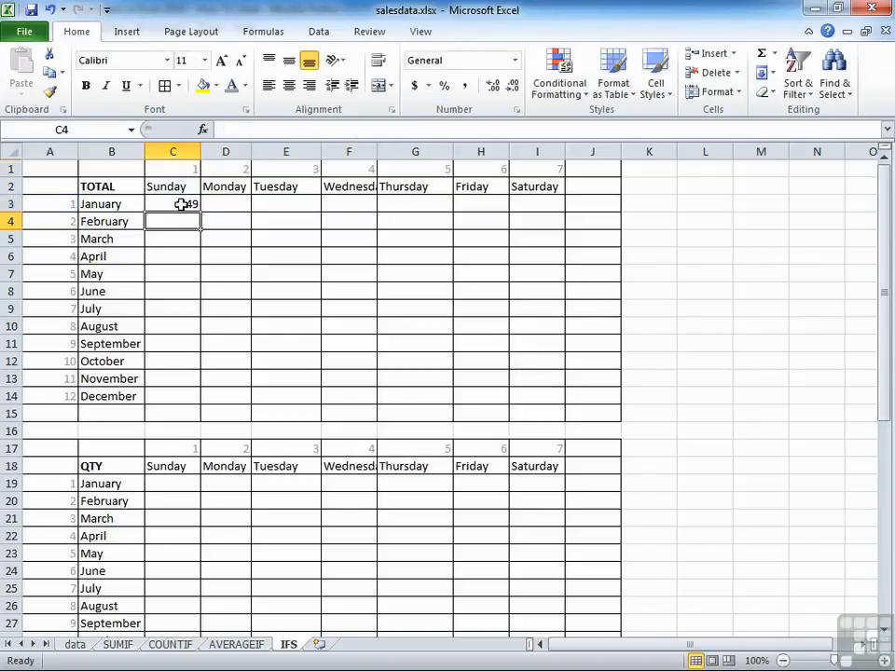
Apply the Accounting dollar format to C3 and make its month reference absolute as $A$3.
{"action": "left_click", "coordinate": [181, 204]}
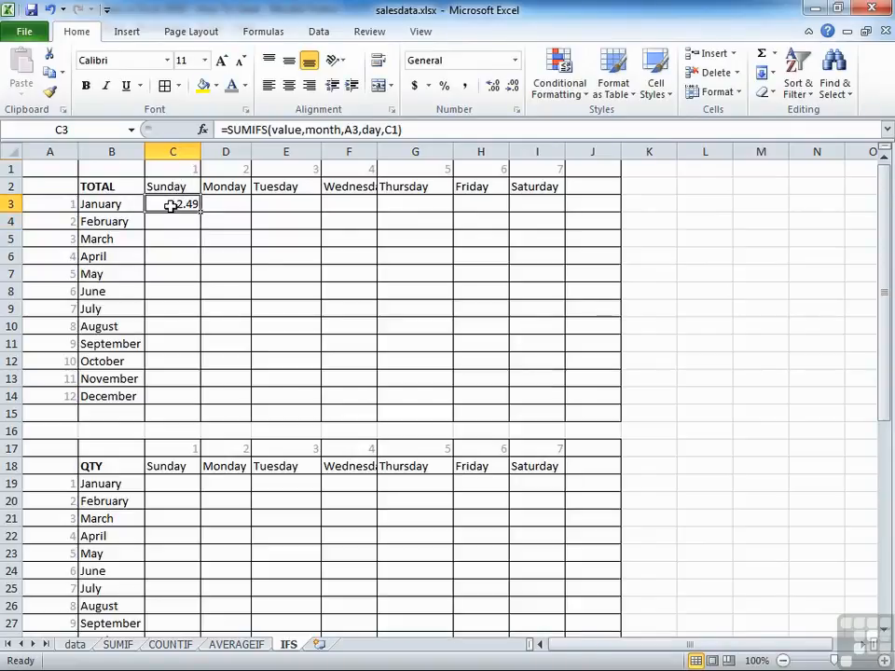
{"action": "left_click", "coordinate": [414, 86]}
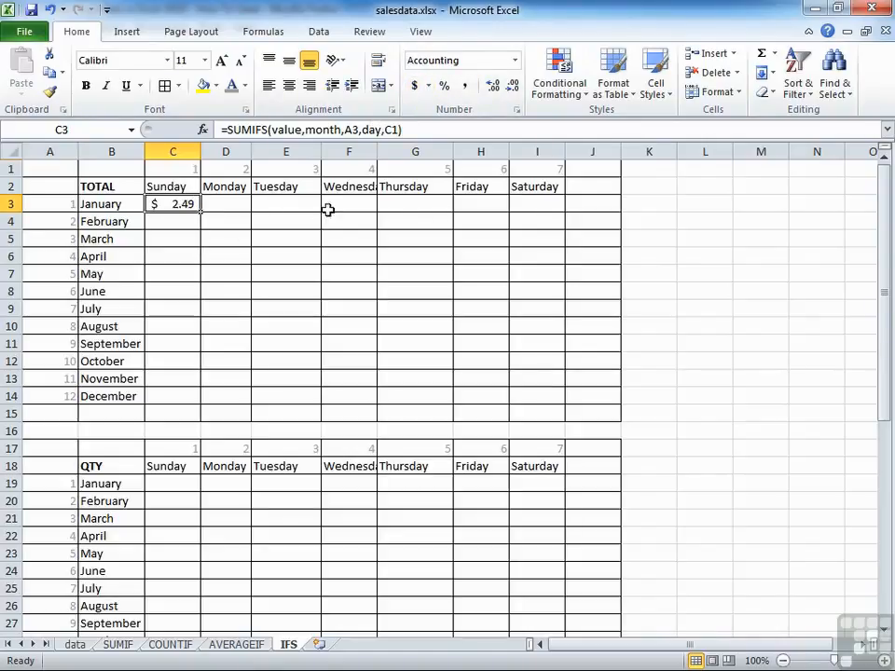
{"action": "double_click", "coordinate": [183, 204]}
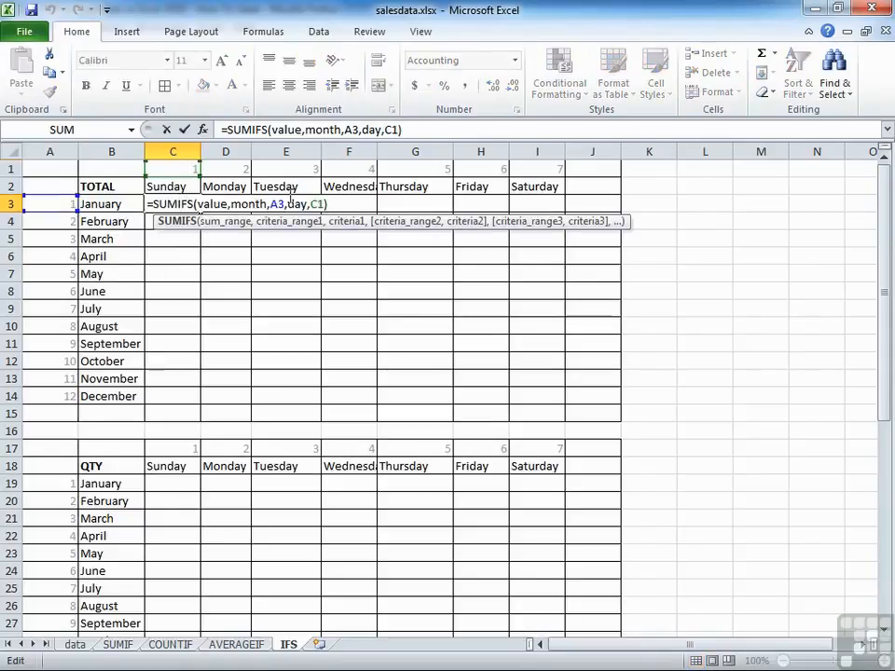
{"action": "key", "text": "F4"}
{"action": "key", "text": "Return"}
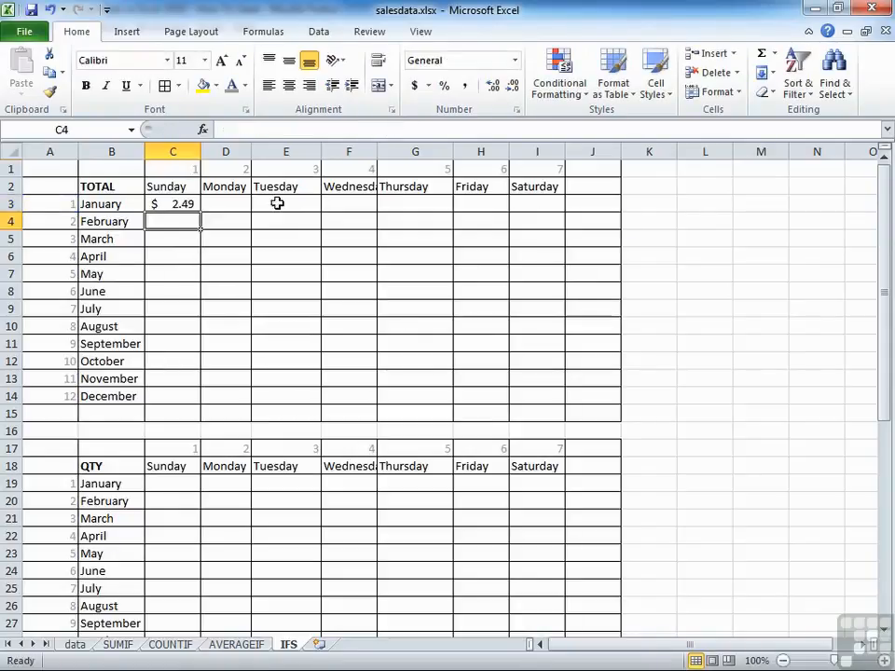
Copy the formula from C3 across the January row through Saturday in I3.
{"action": "left_click", "coordinate": [180, 201]}
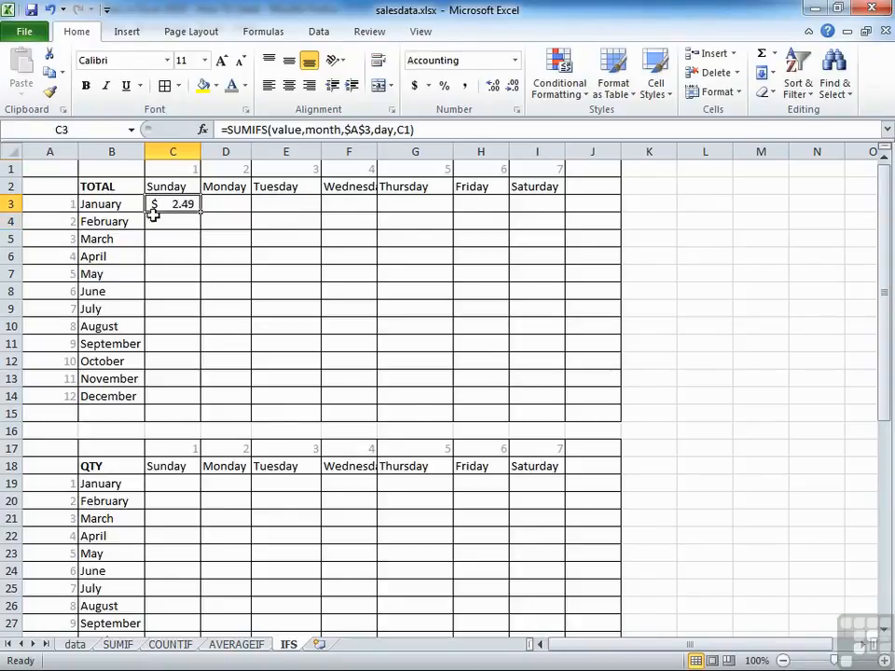
{"action": "left_click_drag", "start_coordinate": [201, 212], "coordinate": [539, 208]}
Examine the copied formulas along the January row to check their month and day references.
{"action": "left_click", "coordinate": [214, 205]}
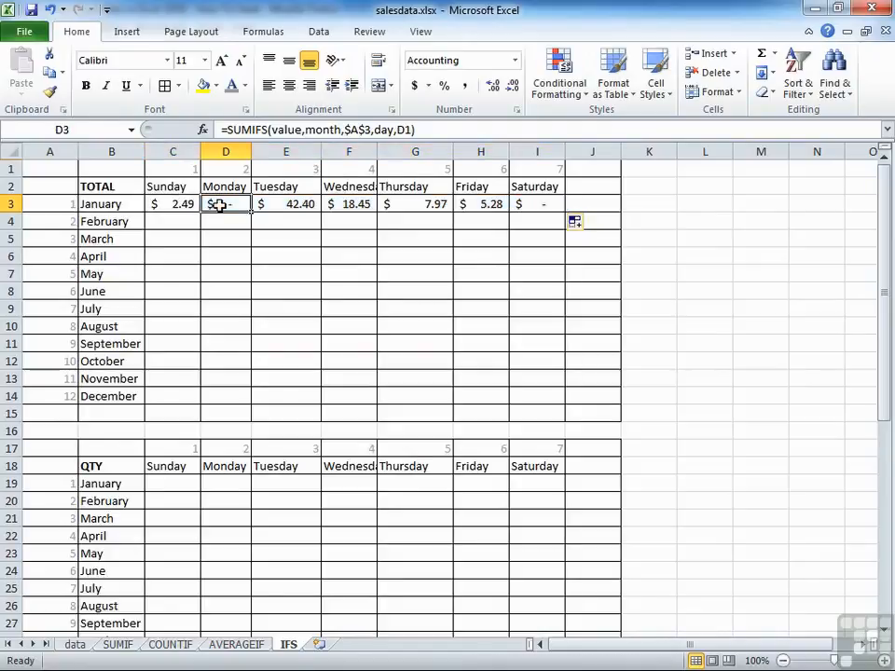
{"action": "double_click", "coordinate": [227, 205]}
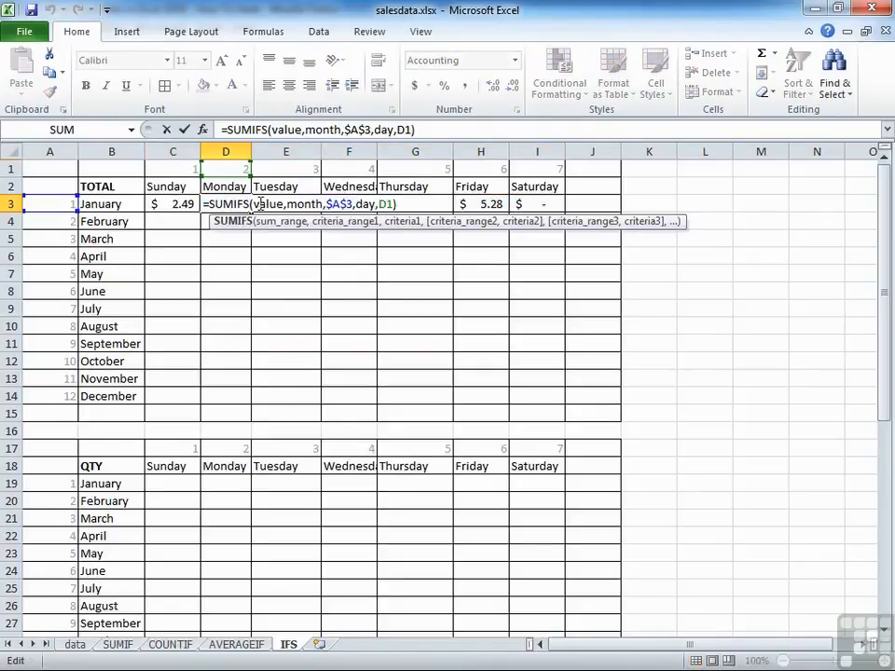
{"action": "key", "text": "Return"}
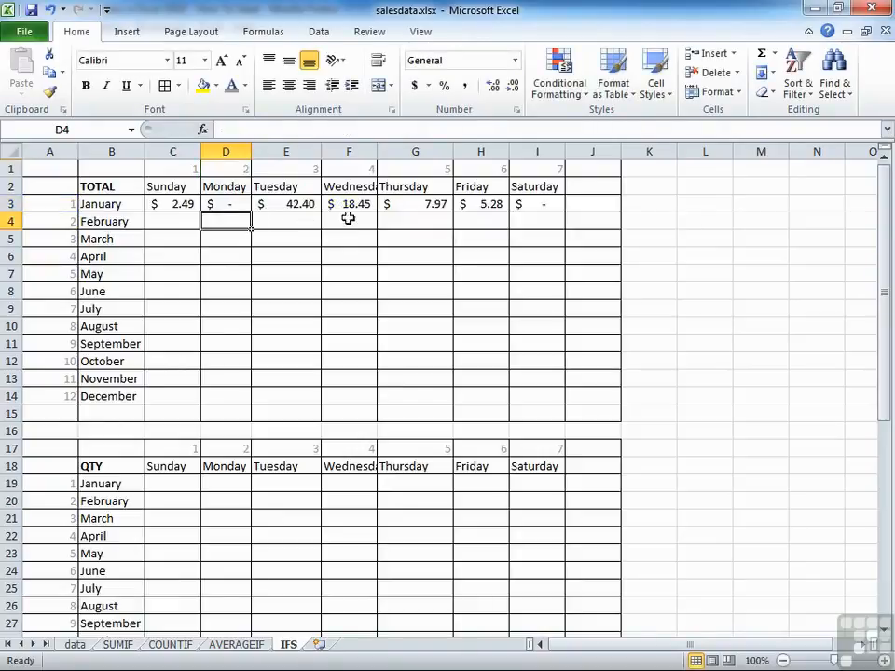
{"action": "left_click", "coordinate": [541, 205]}
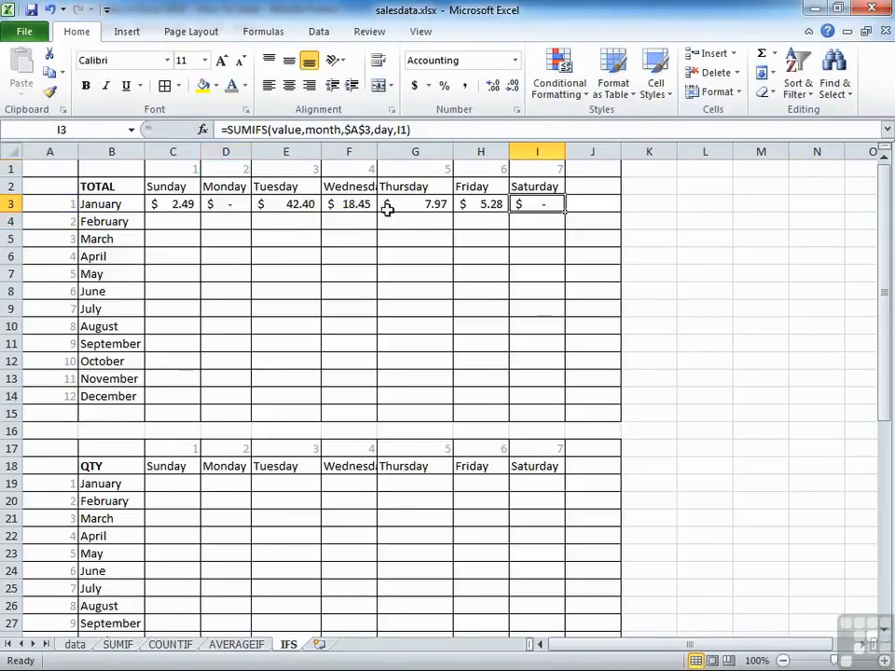
{"action": "left_click", "coordinate": [237, 202]}
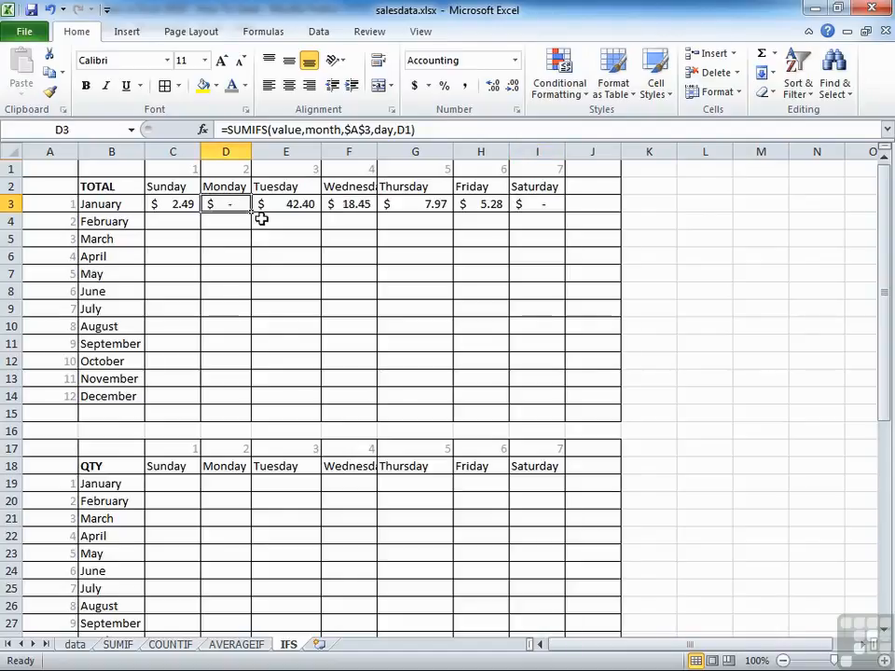
{"action": "left_click", "coordinate": [300, 209]}
{"action": "left_click", "coordinate": [352, 212]}
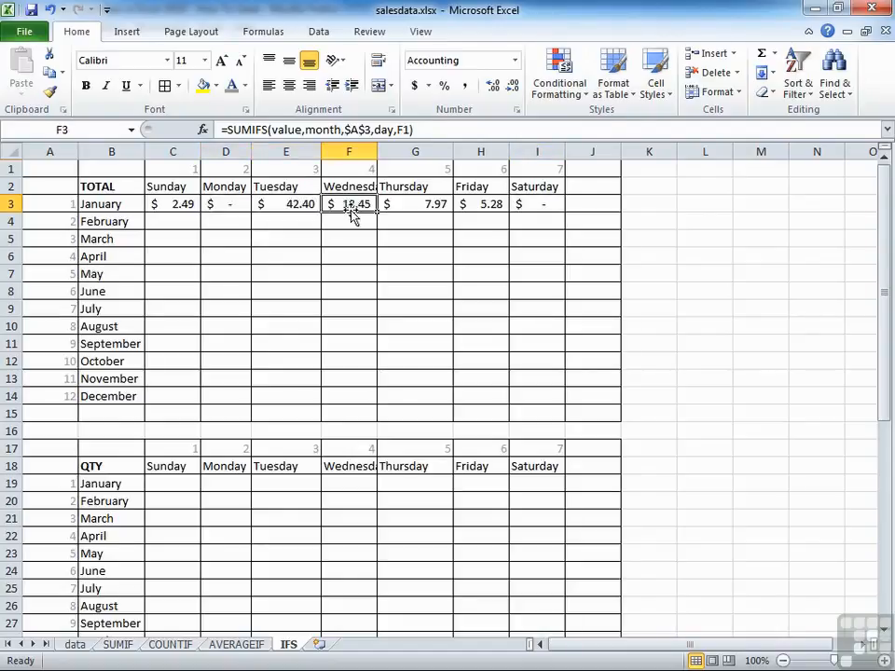
{"action": "left_click", "coordinate": [295, 204]}
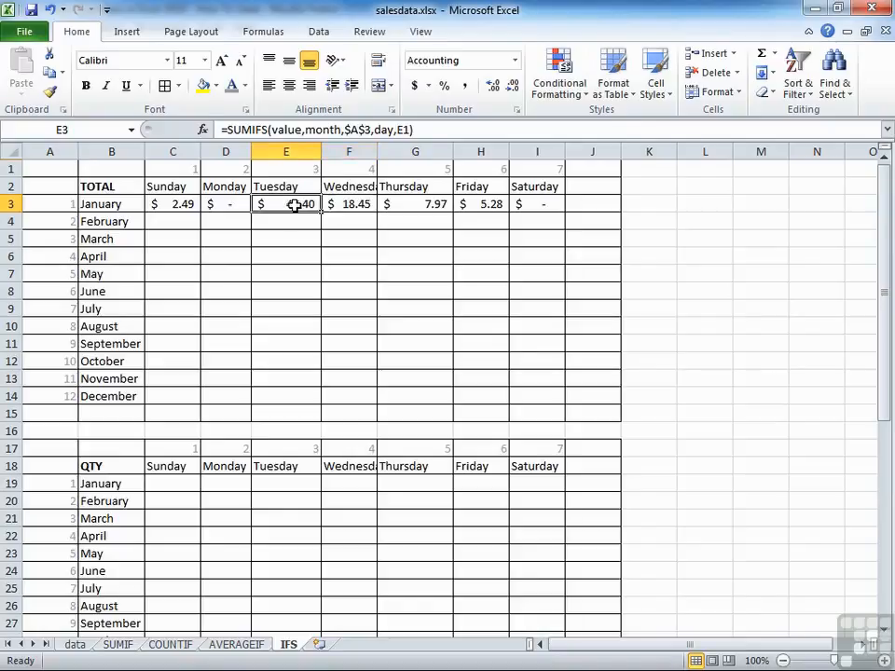
Make the day criterion in C3's SUMIFS formula absolute as $C$1.
{"action": "left_click", "coordinate": [167, 202]}
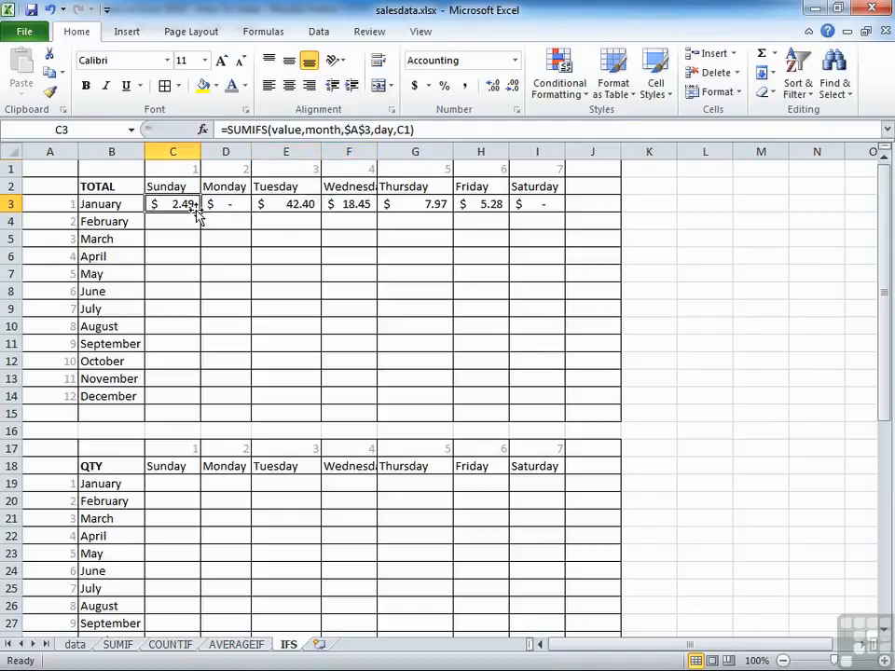
{"action": "double_click", "coordinate": [184, 203]}
{"action": "left_click", "coordinate": [326, 203]}
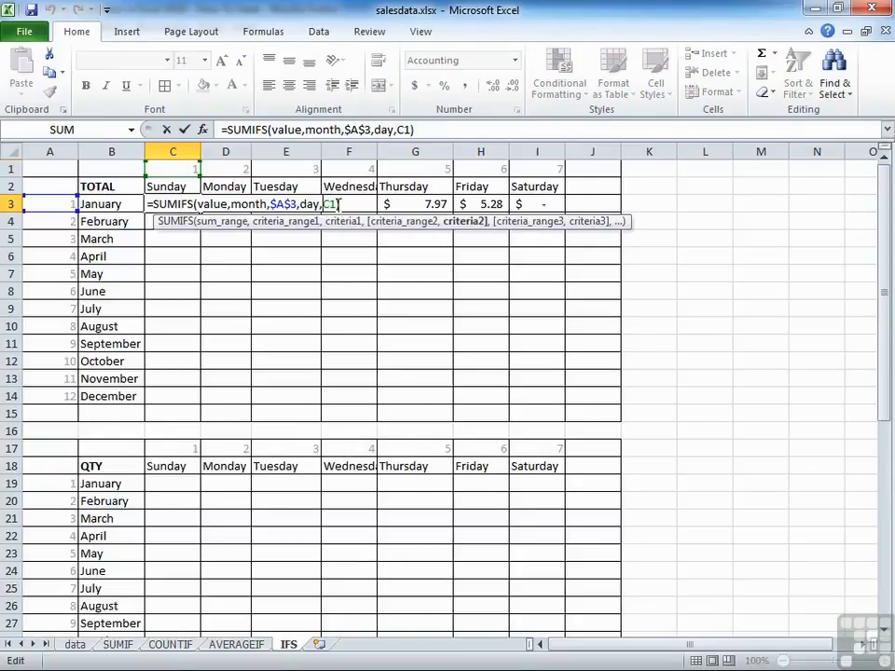
{"action": "key", "text": "F4"}
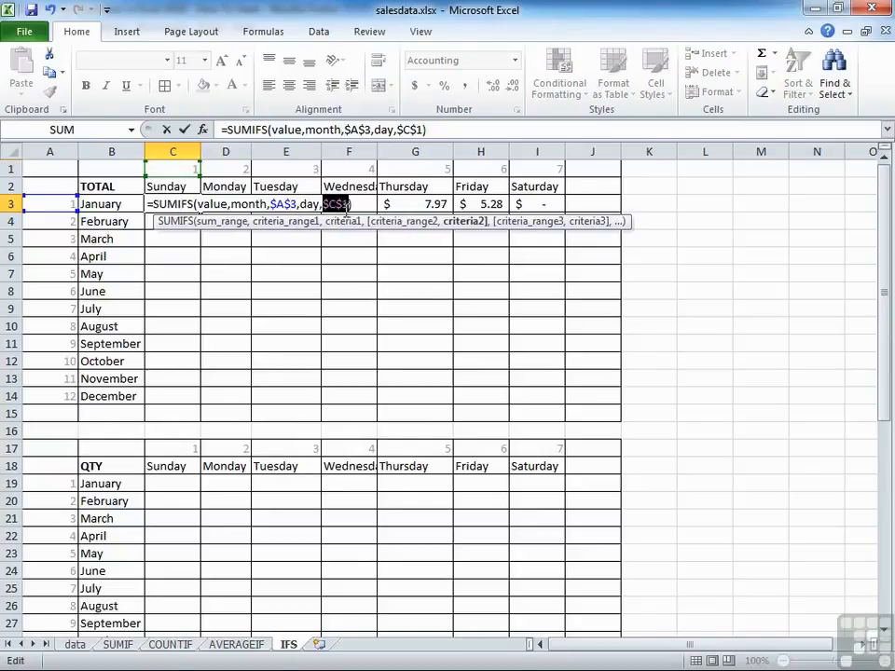
{"action": "key", "text": "Return"}
Try to fill the C3 formula down the Sunday column for the remaining months.
{"action": "left_click", "coordinate": [192, 204]}
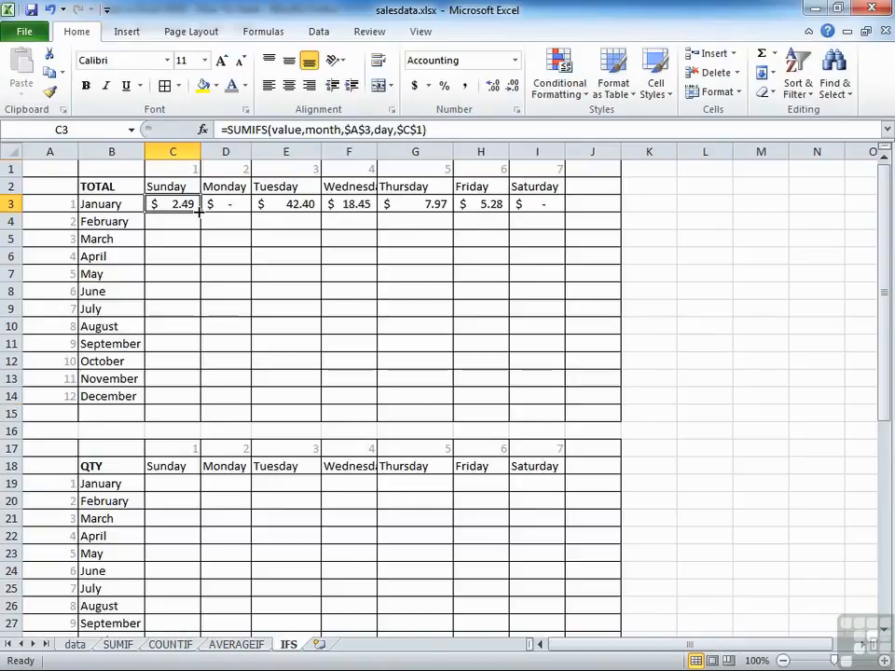
{"action": "double_click", "coordinate": [198, 212]}
{"action": "key", "text": "ctrl+z"}
Make the month criterion in C3's SUMIFS formula relative as A3 and fill the formula down the Sunday column through December.
{"action": "double_click", "coordinate": [182, 202]}
{"action": "left_click", "coordinate": [288, 204]}
{"action": "key", "text": "Delete"}
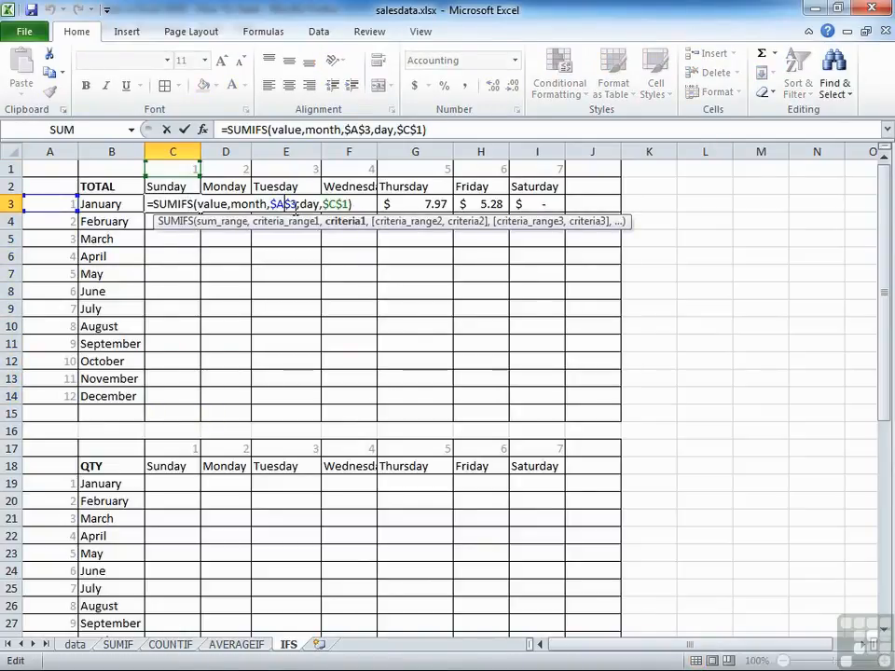
{"action": "key", "text": "F4"}
{"action": "key", "text": "F4"}
{"action": "key", "text": "F4"}
{"action": "key", "text": "Return"}
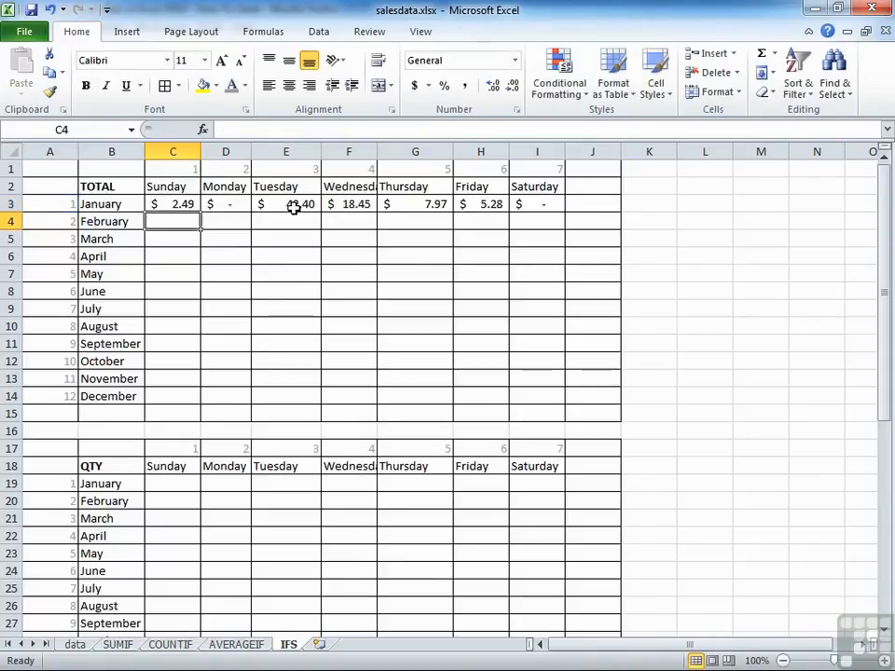
{"action": "left_click", "coordinate": [186, 204]}
{"action": "double_click", "coordinate": [199, 211]}
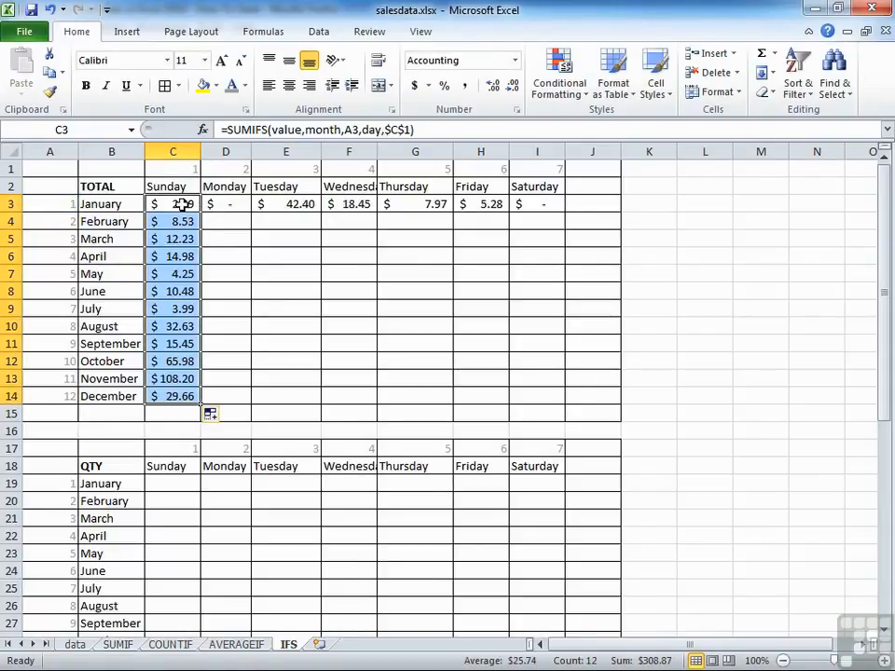
Examine the copied formulas down the Sunday column to check their month and day references.
{"action": "left_click", "coordinate": [183, 204]}
{"action": "left_click", "coordinate": [184, 222]}
{"action": "left_click", "coordinate": [183, 239]}
{"action": "left_click", "coordinate": [184, 257]}
{"action": "left_click", "coordinate": [183, 274]}
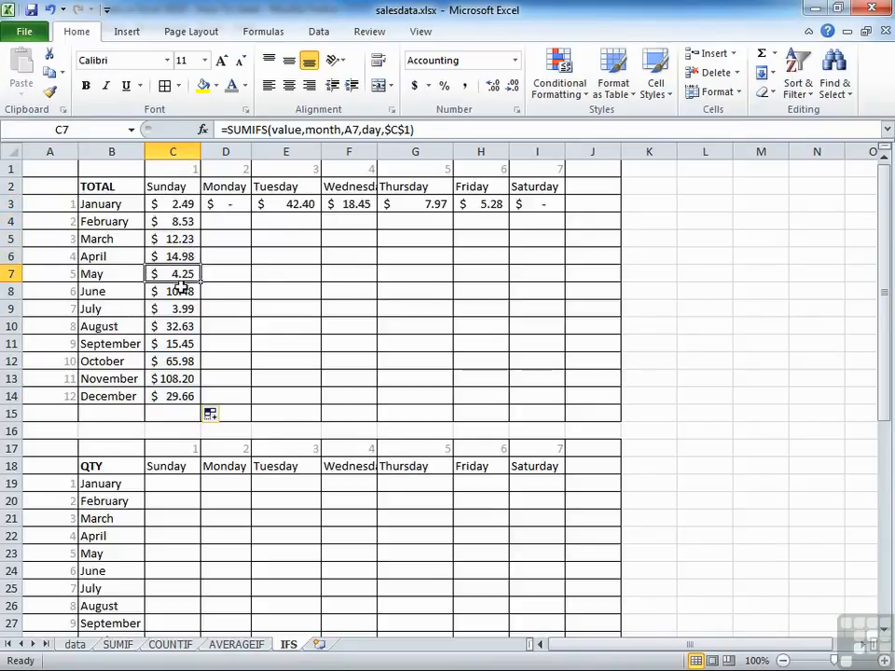
{"action": "left_click", "coordinate": [168, 313]}
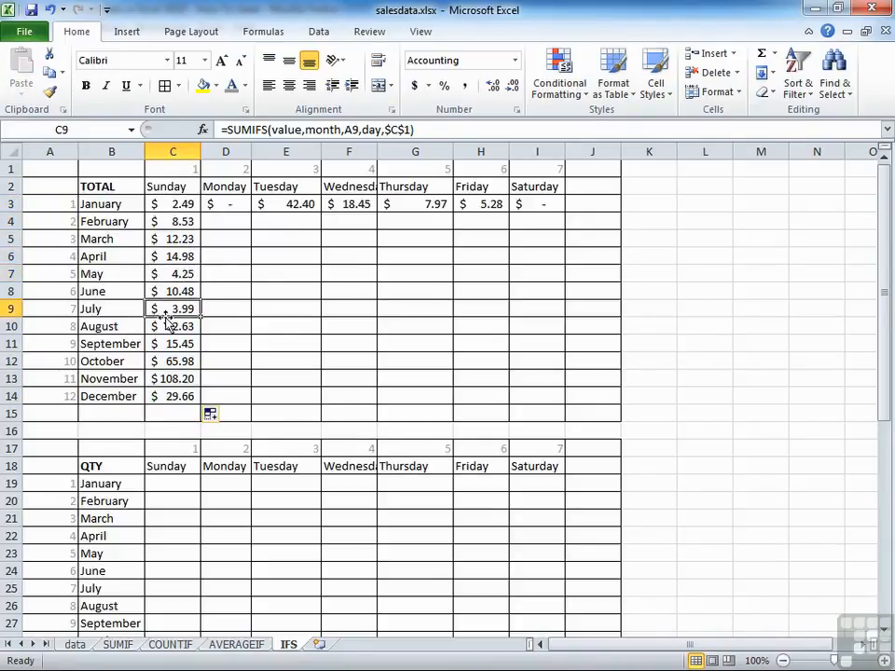
{"action": "double_click", "coordinate": [183, 344]}
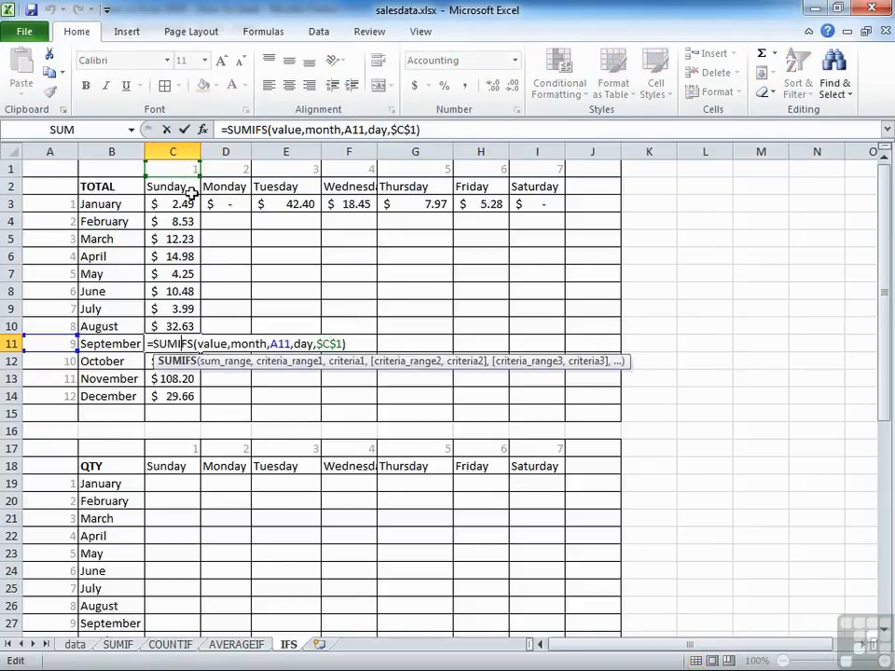
Make the month criterion in the February Sunday formula in C4 absolute as $A$4.
{"action": "left_click", "coordinate": [177, 221]}
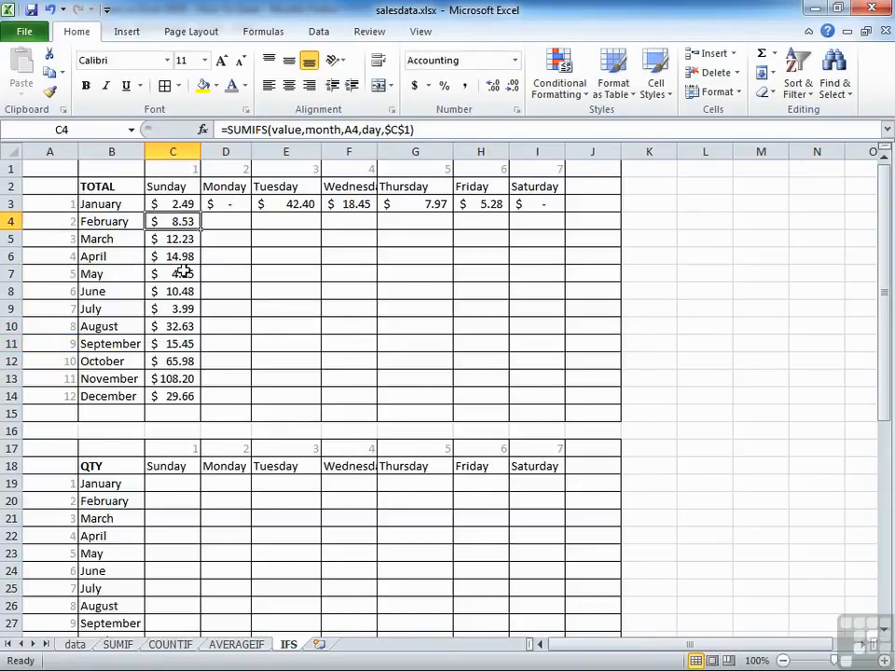
{"action": "key", "text": "F2"}
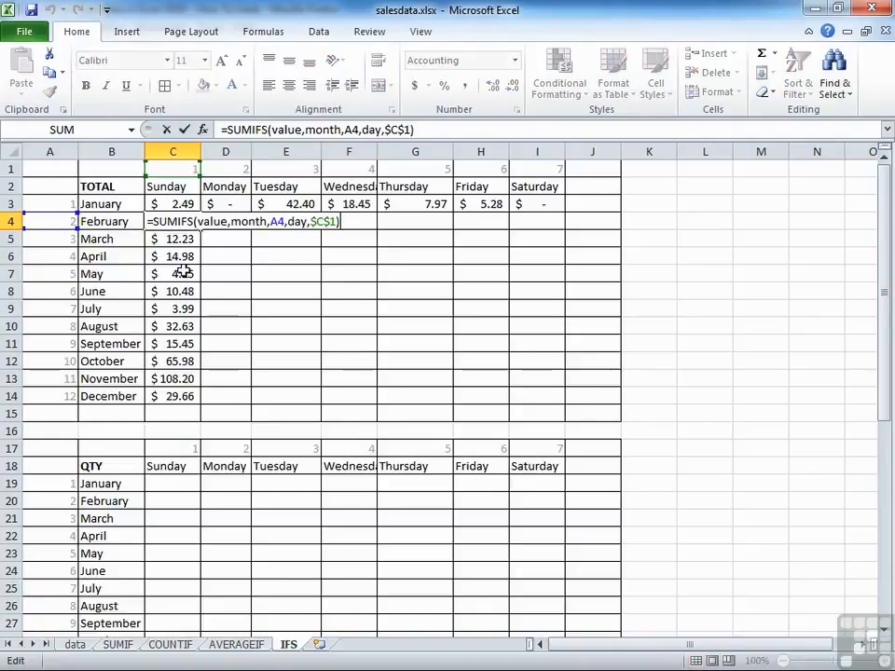
{"action": "left_click", "coordinate": [277, 221]}
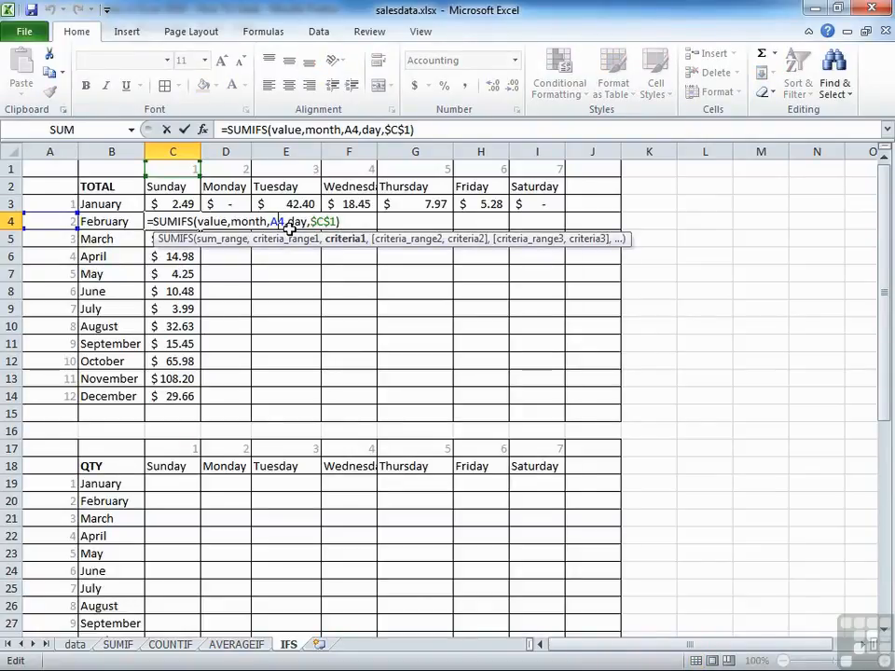
{"action": "double_click", "coordinate": [282, 222]}
{"action": "key", "text": "F4"}
Make the day criterion in C4 relative as C1 and copy the formula across the February row through Saturday.
{"action": "left_click", "coordinate": [335, 222]}
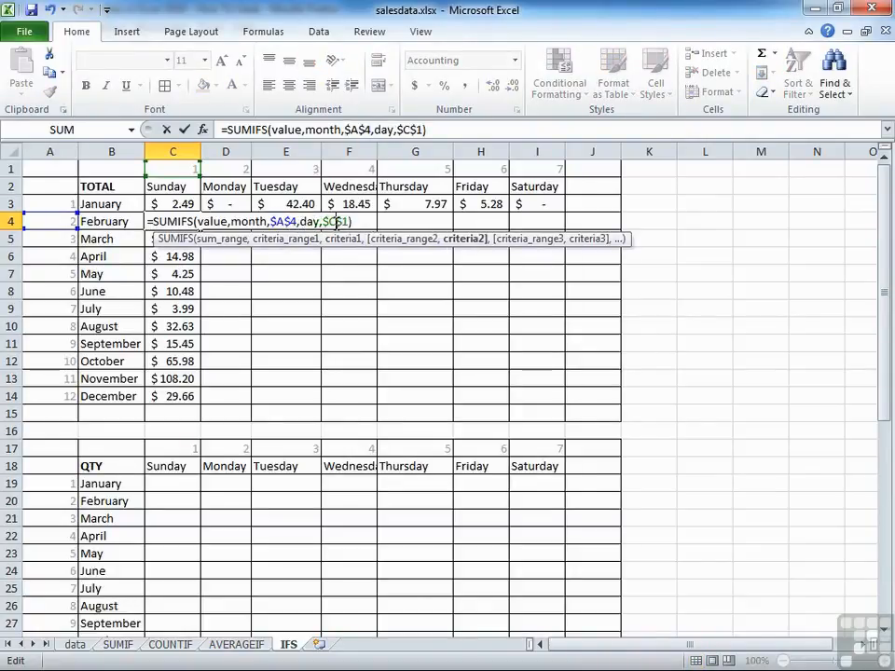
{"action": "key", "text": "F4"}
{"action": "key", "text": "F4"}
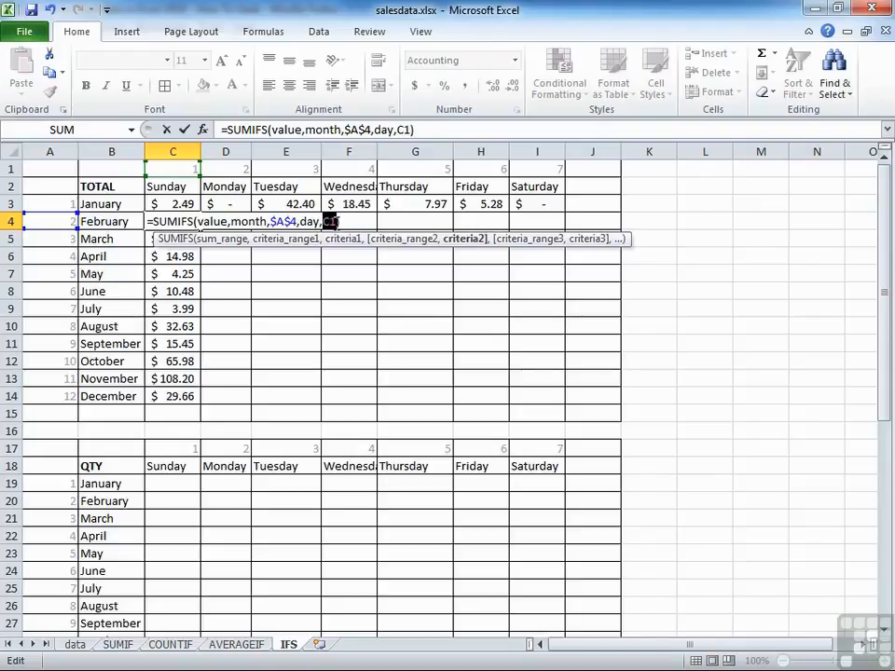
{"action": "key", "text": "Return"}
{"action": "key", "text": "Up"}
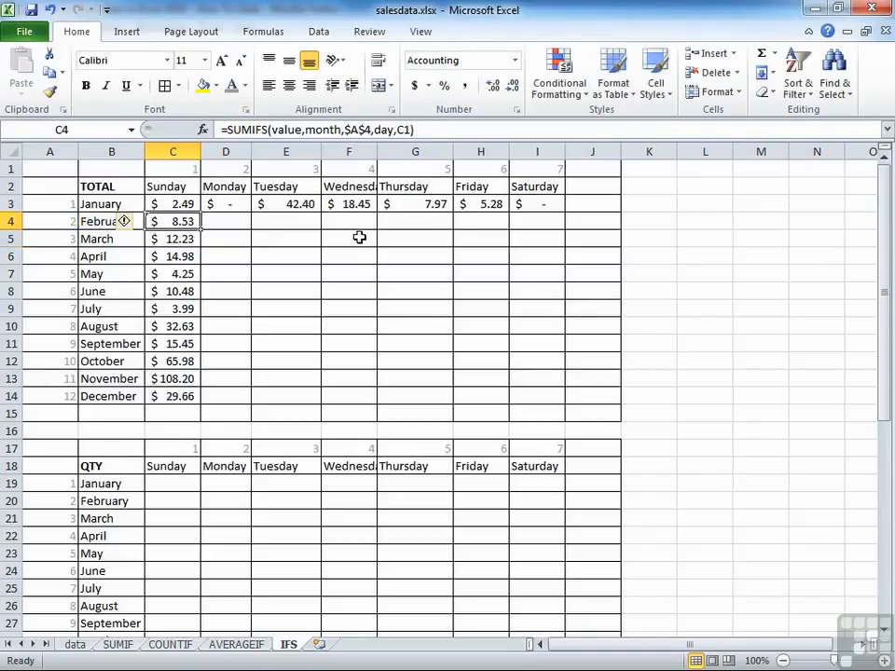
{"action": "left_click_drag", "start_coordinate": [201, 228], "coordinate": [516, 233]}
Make the month criterion in the March Sunday formula in C5 absolute as $A$5.
{"action": "double_click", "coordinate": [191, 238]}
{"action": "left_click", "coordinate": [280, 239]}
{"action": "key", "text": "F4"}
{"action": "key", "text": "F4"}
{"action": "key", "text": "F4"}
{"action": "key", "text": "F4"}
{"action": "key", "text": "F4"}
Make the day criterion in C5 relative as C1 and copy the formula across the March row through Saturday.
{"action": "left_click", "coordinate": [335, 239]}
{"action": "key", "text": "F4"}
{"action": "key", "text": "F4"}
{"action": "key", "text": "F4"}
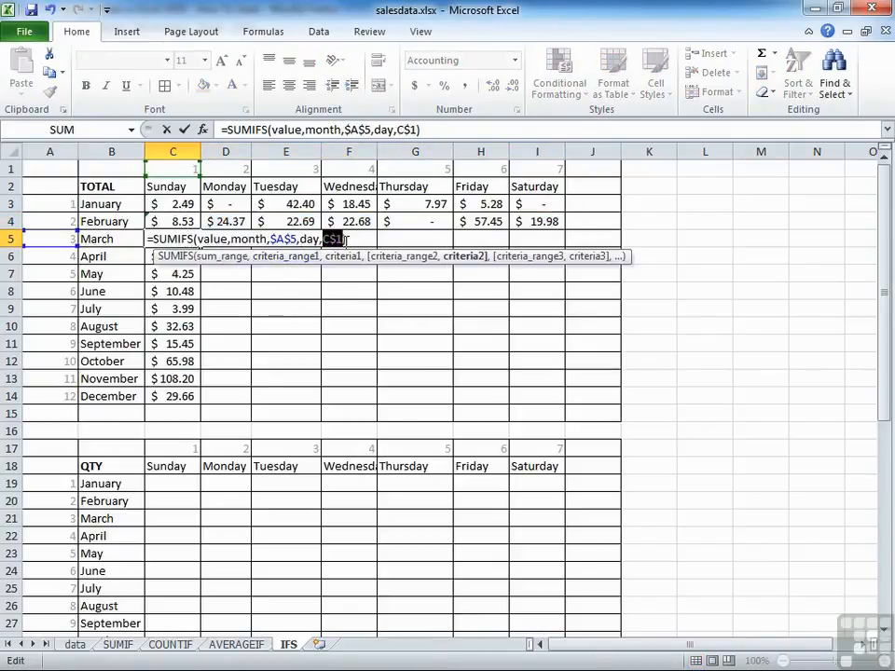
{"action": "key", "text": "Return"}
{"action": "key", "text": "Up"}
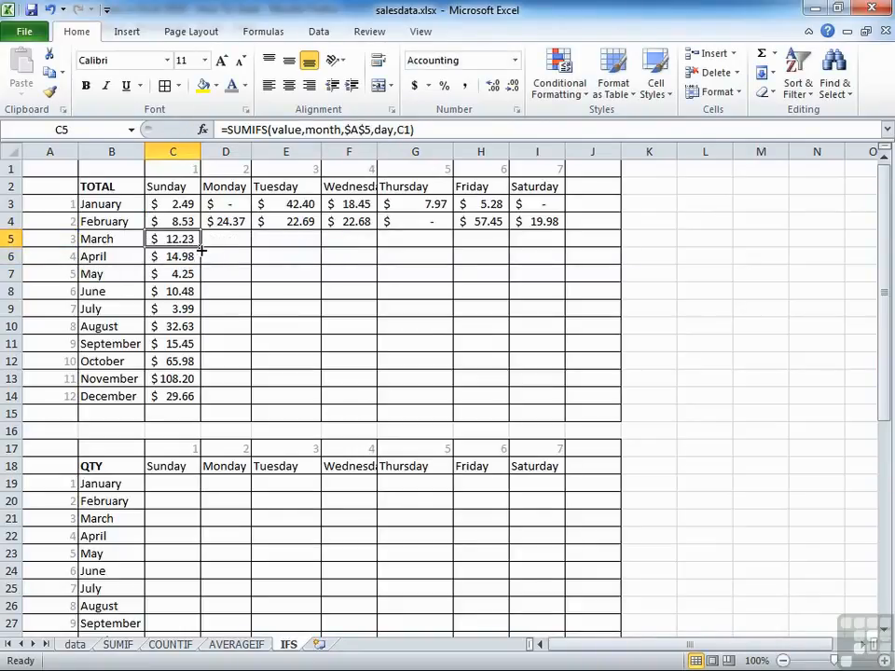
{"action": "left_click_drag", "start_coordinate": [201, 247], "coordinate": [525, 252]}
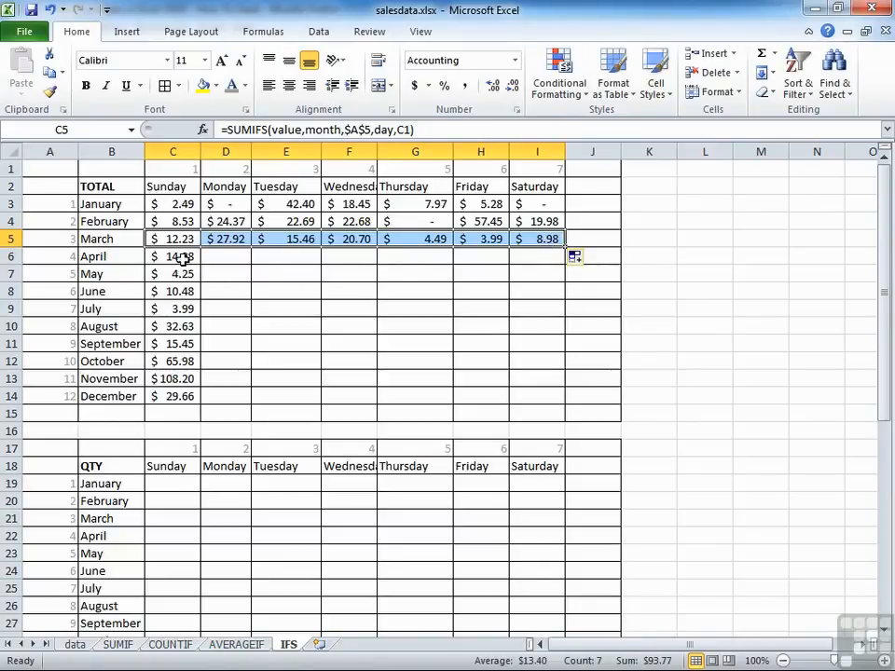
Make the month criterion in the April Sunday formula in C6 absolute as $A$6.
{"action": "double_click", "coordinate": [182, 259]}
{"action": "left_click", "coordinate": [280, 257]}
{"action": "key", "text": "F4"}
{"action": "key", "text": "F4"}
{"action": "key", "text": "F4"}
{"action": "key", "text": "F4"}
{"action": "key", "text": "F4"}
Make the day criterion in C6 relative as C1 and copy the formula across the April row through Saturday.
{"action": "left_click", "coordinate": [345, 275]}
{"action": "key", "text": "F4"}
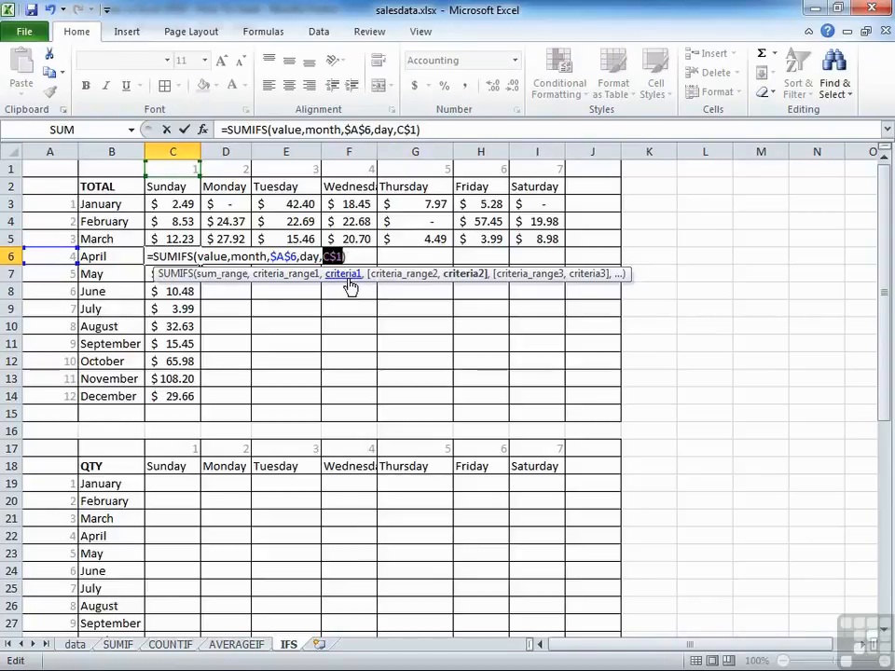
{"action": "key", "text": "F4"}
{"action": "key", "text": "F4"}
{"action": "key", "text": "Return"}
{"action": "left_click", "coordinate": [186, 260]}
{"action": "left_click_drag", "start_coordinate": [201, 266], "coordinate": [545, 246]}
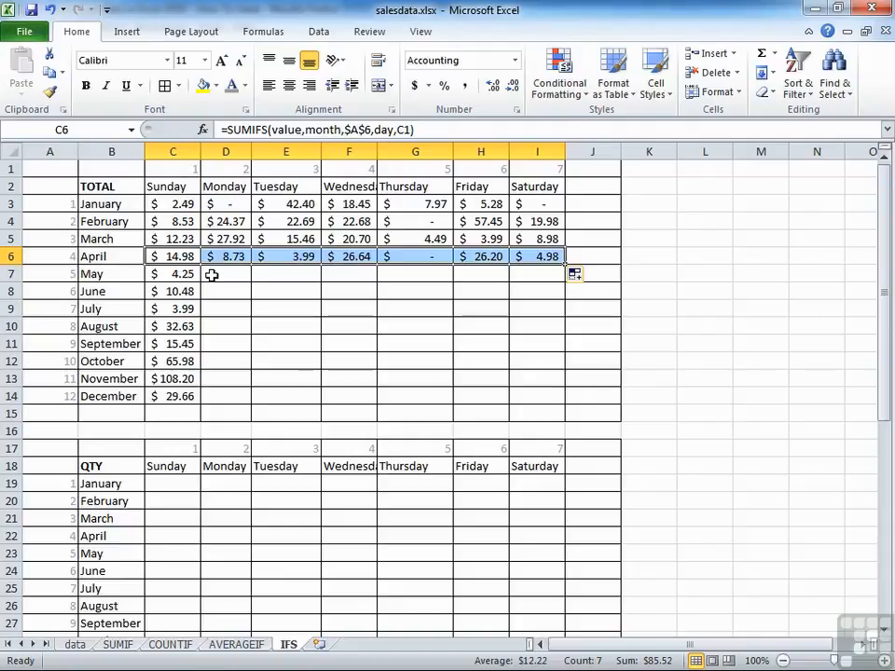
{"action": "left_click", "coordinate": [186, 204]}
{"action": "double_click", "coordinate": [188, 205]}
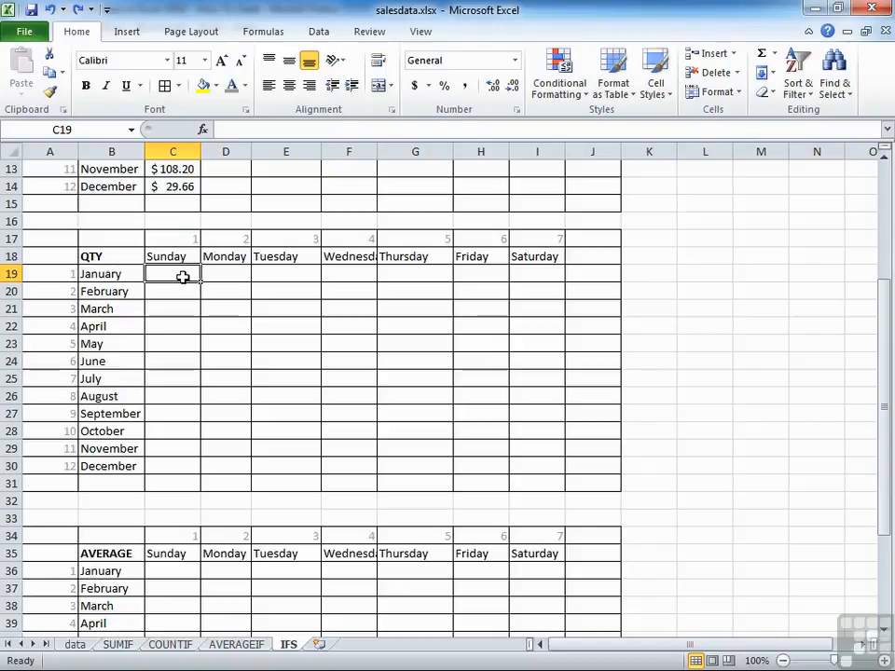
Enter =COUNTIFS(month,A19,day,C17) in C19, the January Sunday cell of the QTY table.
{"action": "type", "text": "="}
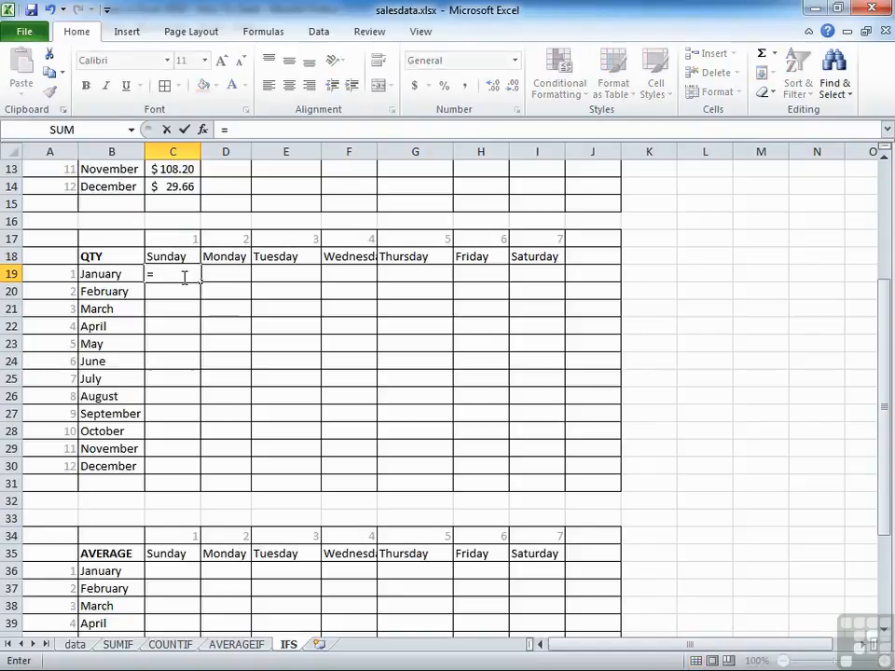
{"action": "type", "text": "countifs"}
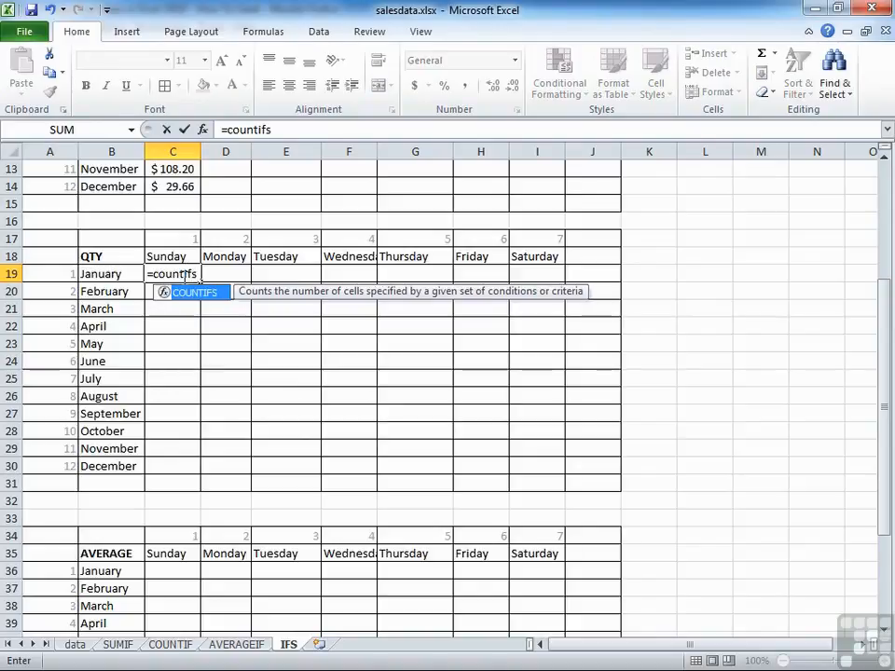
{"action": "type", "text": "("}
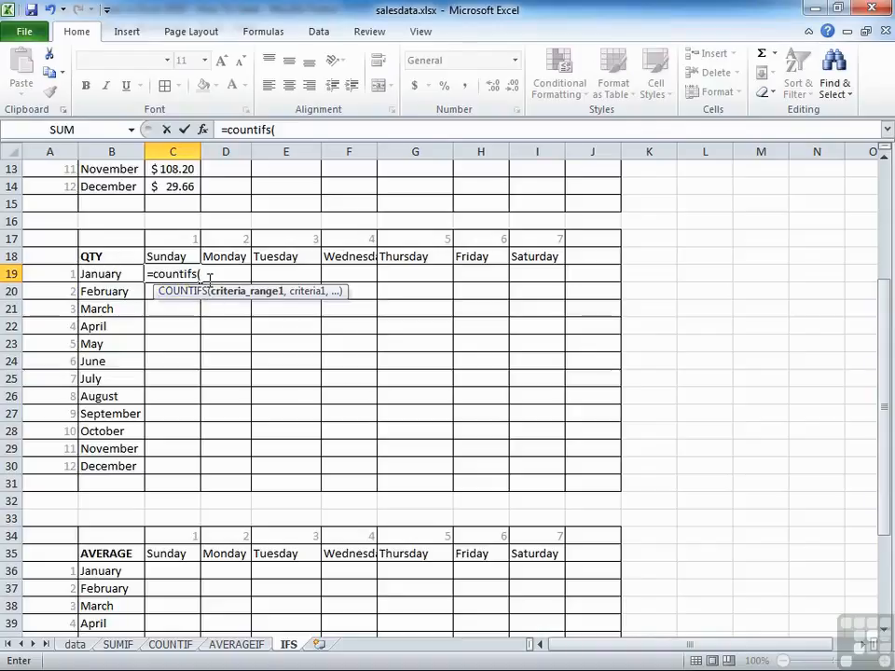
{"action": "type", "text": "month,"}
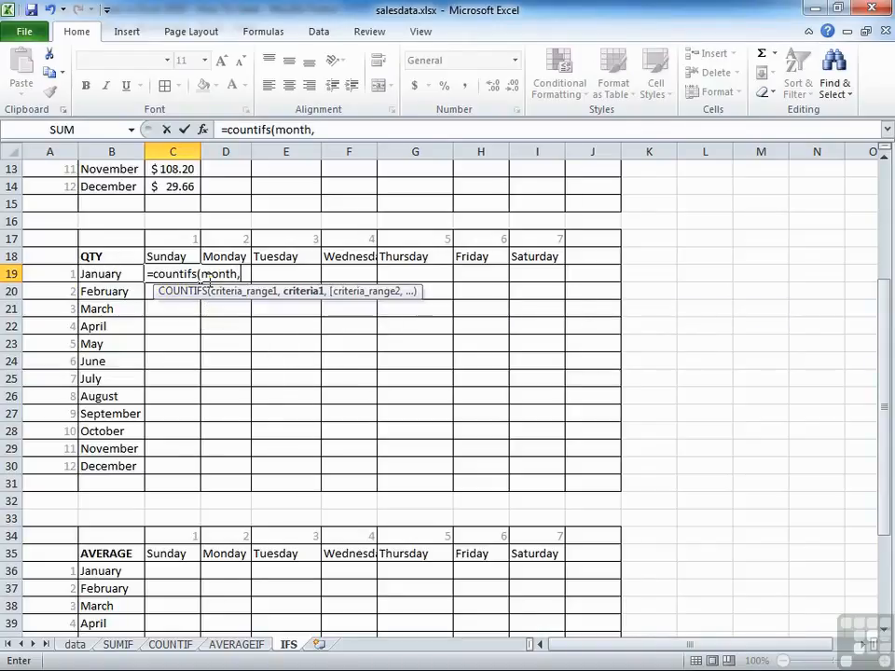
{"action": "left_click", "coordinate": [63, 273]}
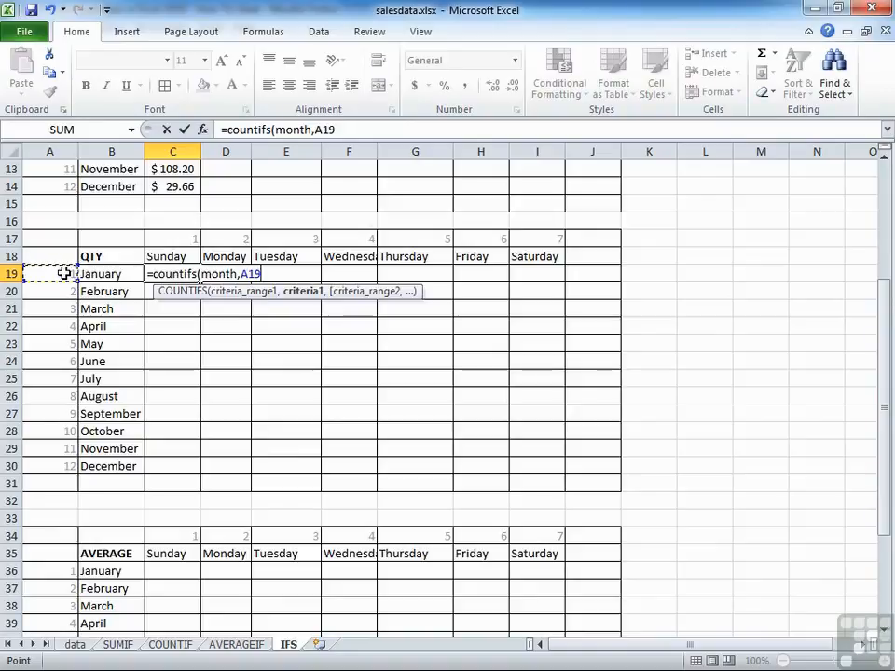
{"action": "type", "text": ","}
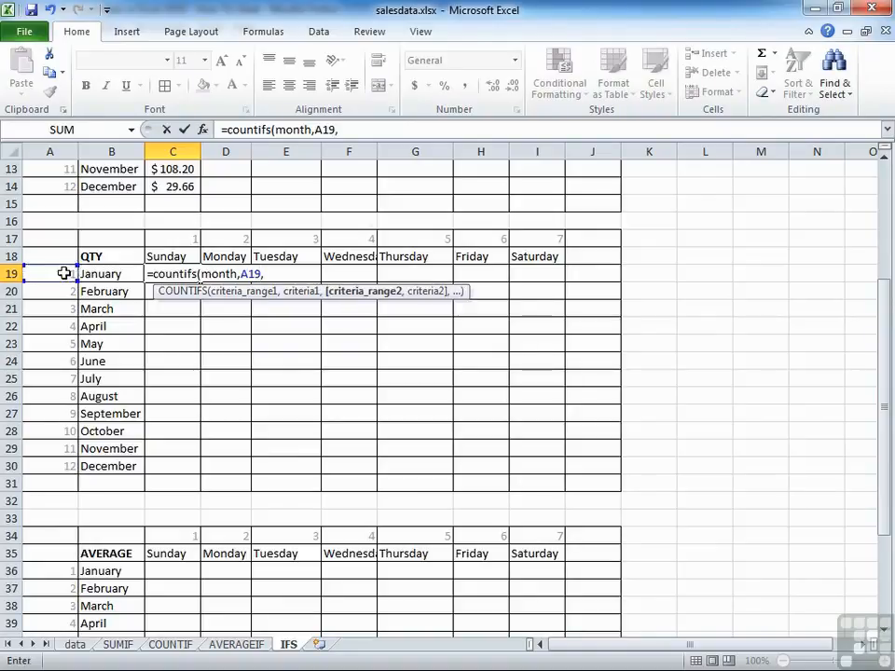
{"action": "type", "text": "day"}
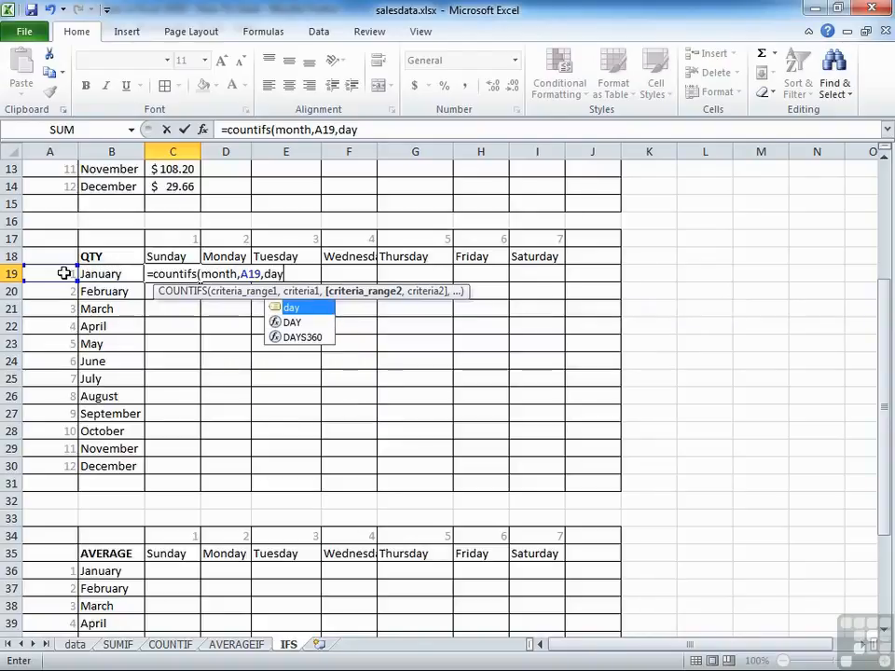
{"action": "type", "text": ","}
{"action": "left_click", "coordinate": [184, 239]}
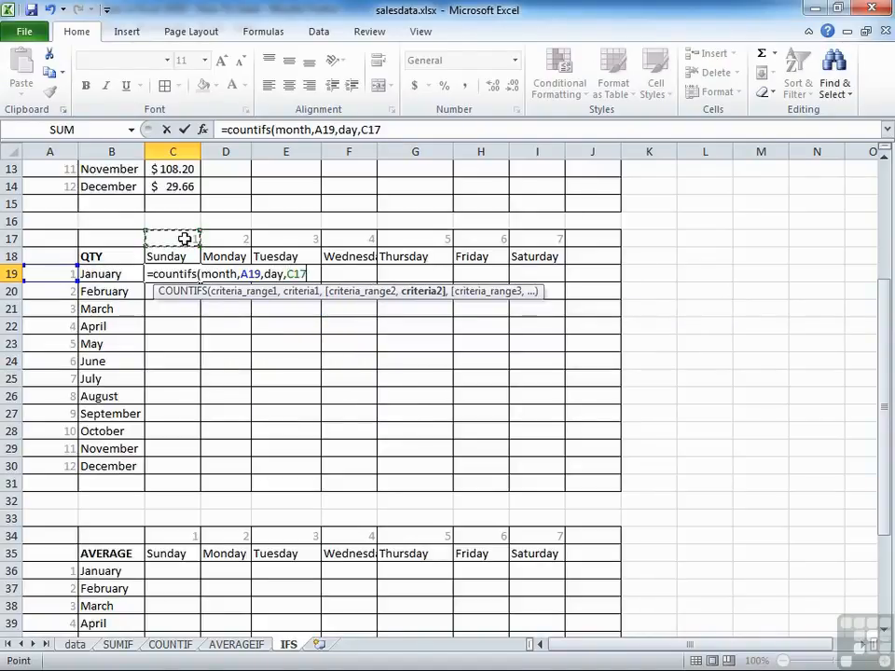
{"action": "key", "text": "Return"}
{"action": "key", "text": "Up"}
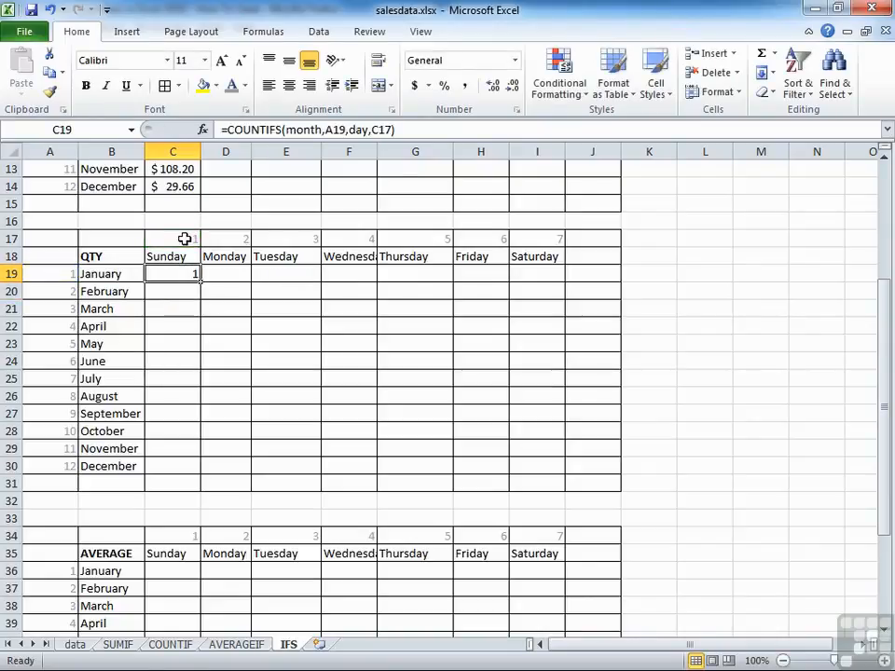
Make the month criterion in C19 absolute as $A$19 and copy the formula across the January QTY row through Saturday.
{"action": "double_click", "coordinate": [186, 274]}
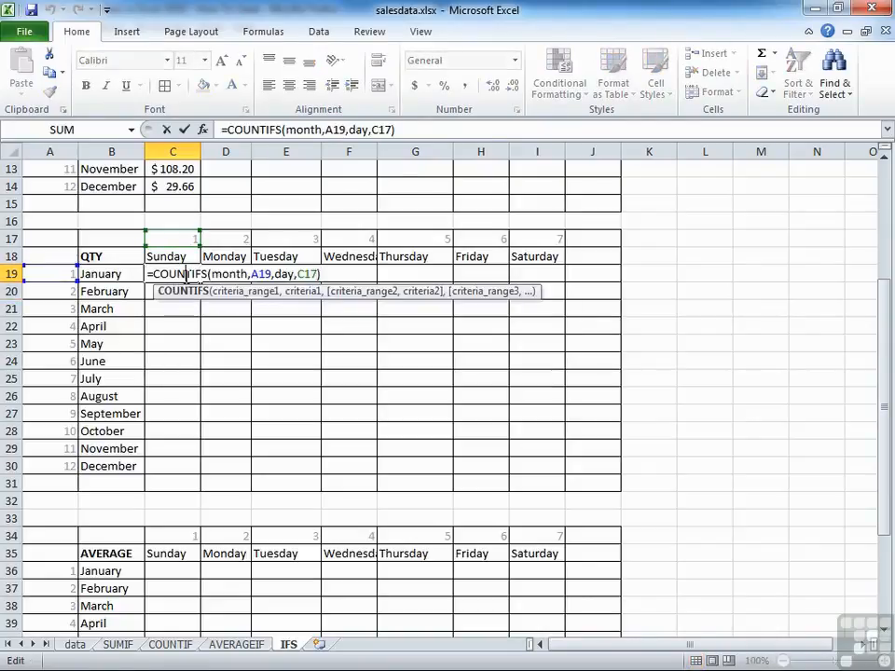
{"action": "left_click", "coordinate": [265, 273]}
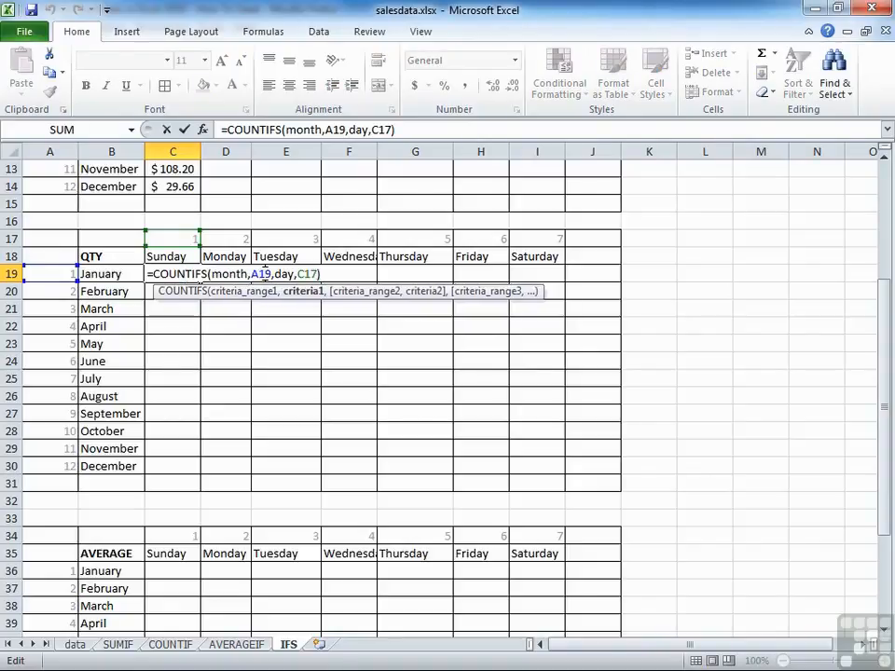
{"action": "key", "text": "F4"}
{"action": "key", "text": "ctrl+Return"}
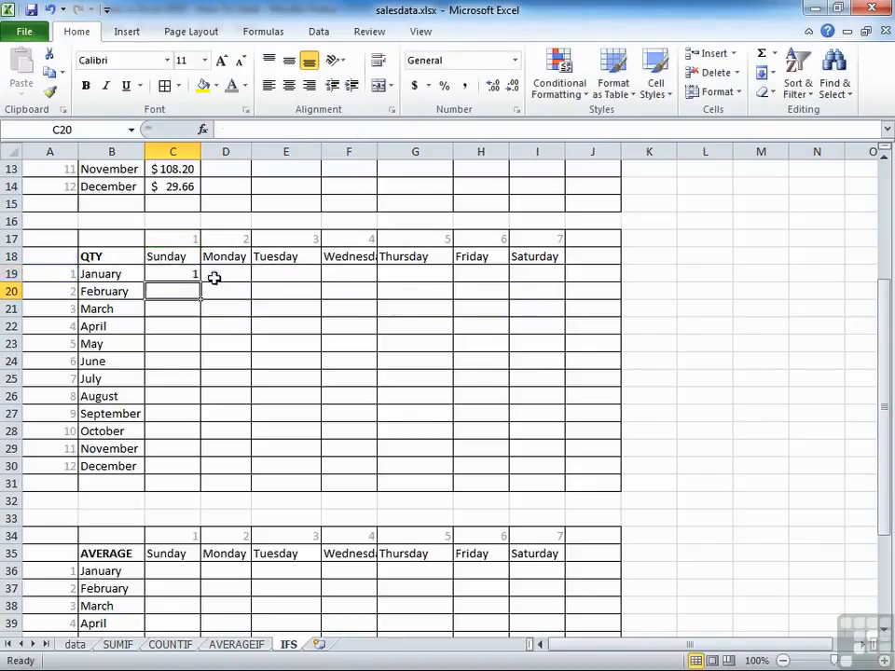
{"action": "left_click_drag", "start_coordinate": [199, 279], "coordinate": [565, 282]}
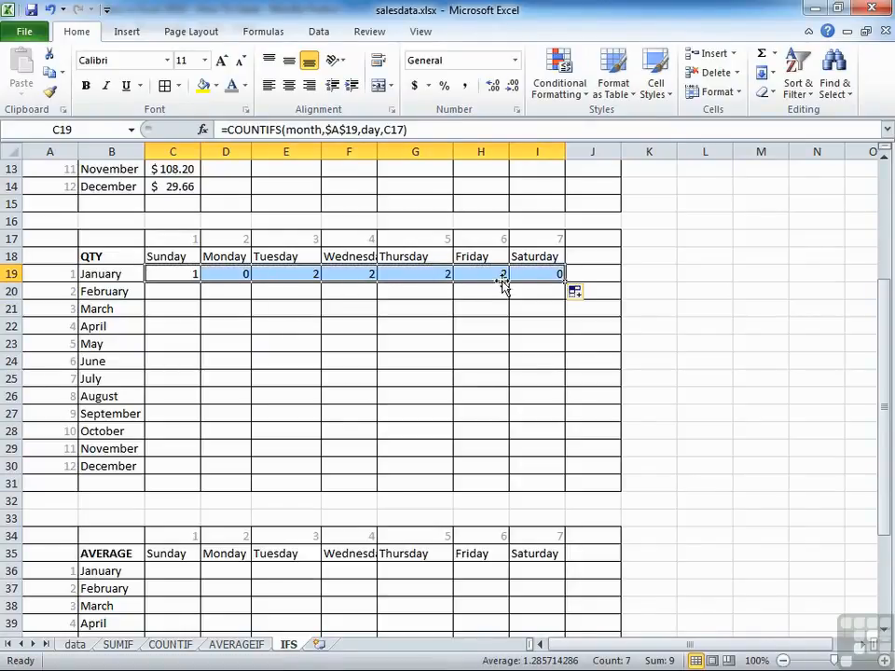
Change C19's COUNTIFS criteria to a relative month reference A19 and an absolute day reference $C$17.
{"action": "double_click", "coordinate": [178, 274]}
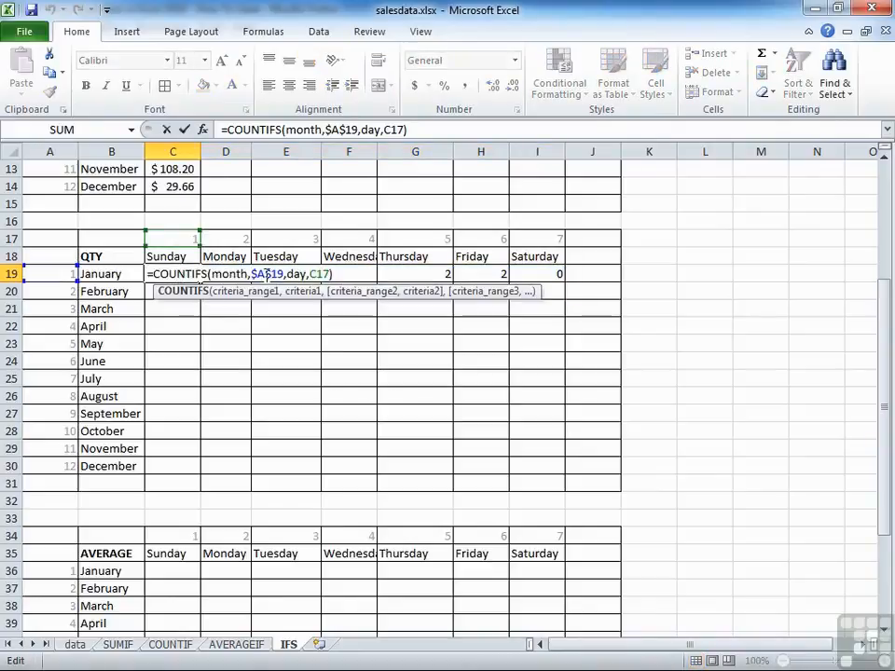
{"action": "left_click", "coordinate": [266, 276]}
{"action": "key", "text": "F4"}
{"action": "key", "text": "F4"}
{"action": "key", "text": "F4"}
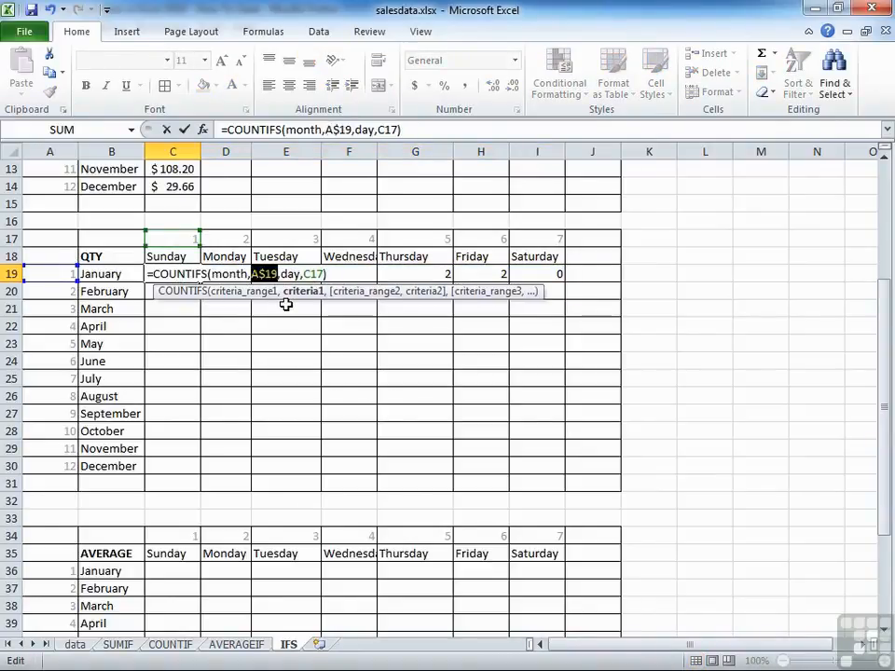
{"action": "left_click", "coordinate": [313, 273]}
{"action": "key", "text": "F4"}
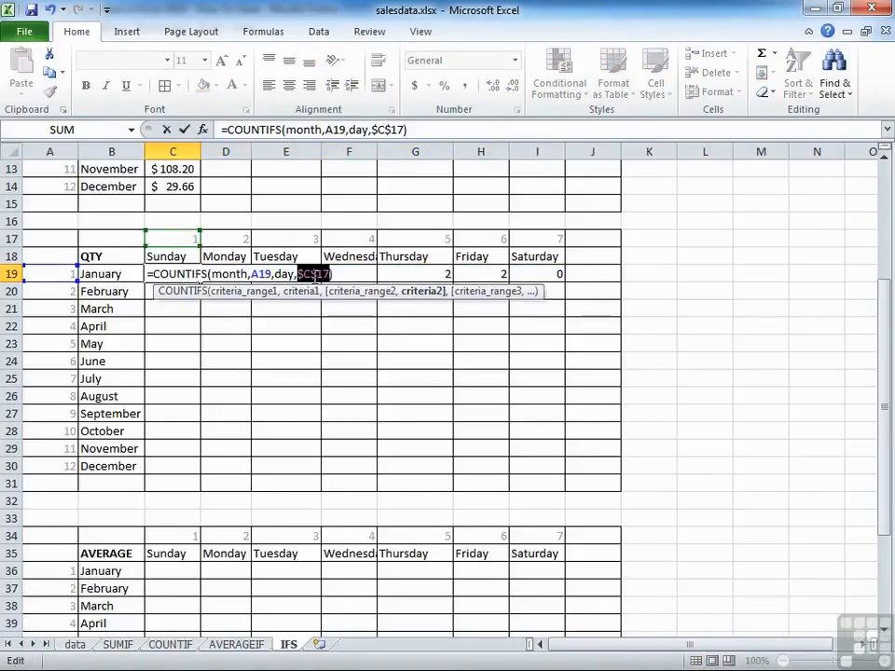
{"action": "key", "text": "Return"}
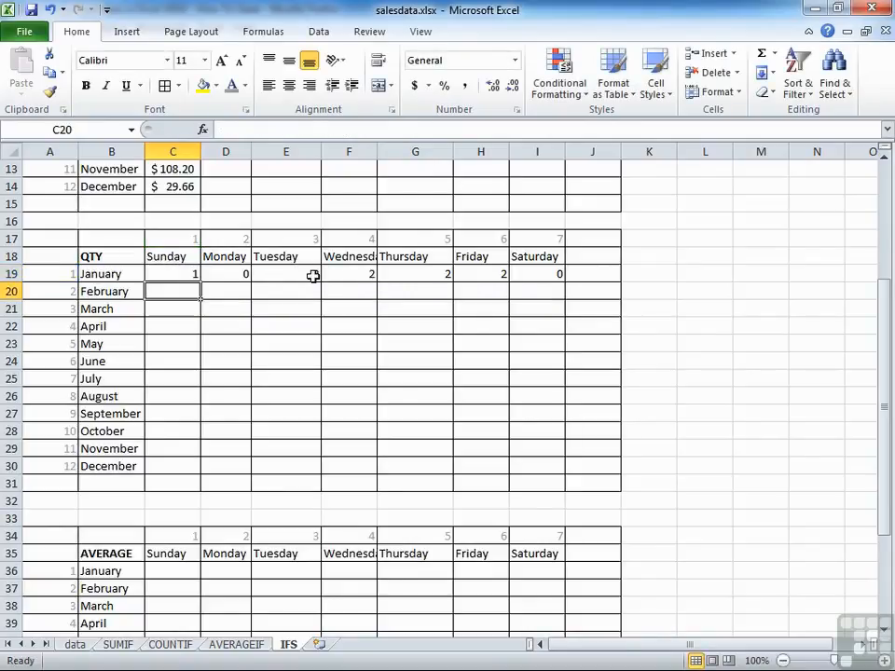
Copy C19's COUNTIFS formula down the Sunday column of the QTY table through December and check the April and November cells.
{"action": "left_click", "coordinate": [196, 277]}
{"action": "double_click", "coordinate": [199, 278]}
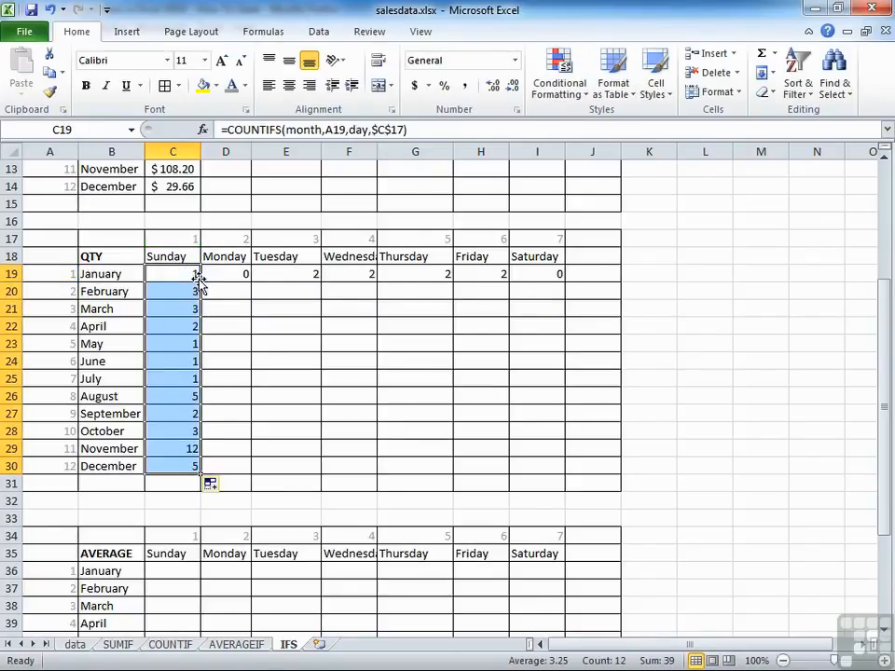
{"action": "left_click", "coordinate": [186, 326]}
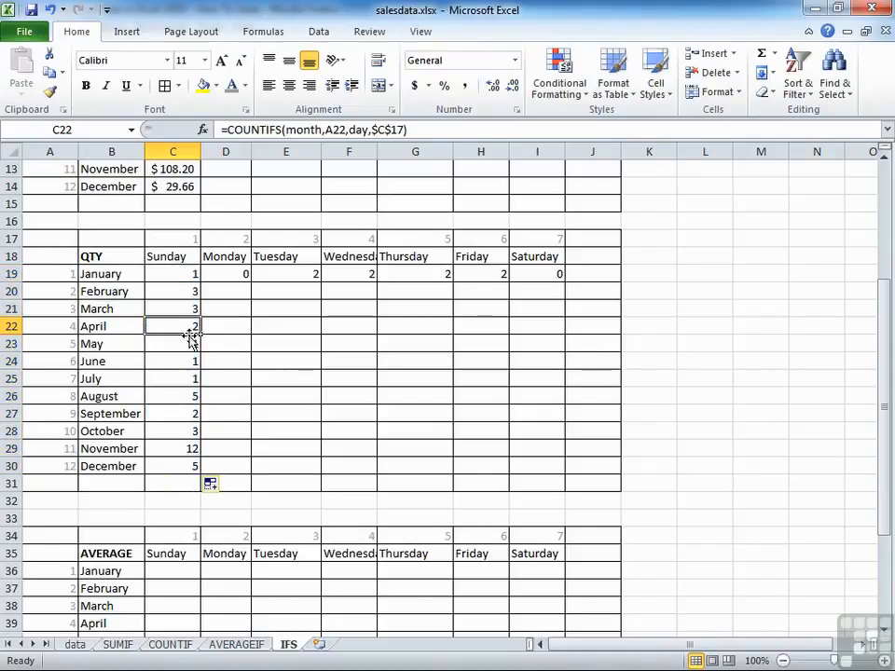
{"action": "left_click", "coordinate": [191, 450]}
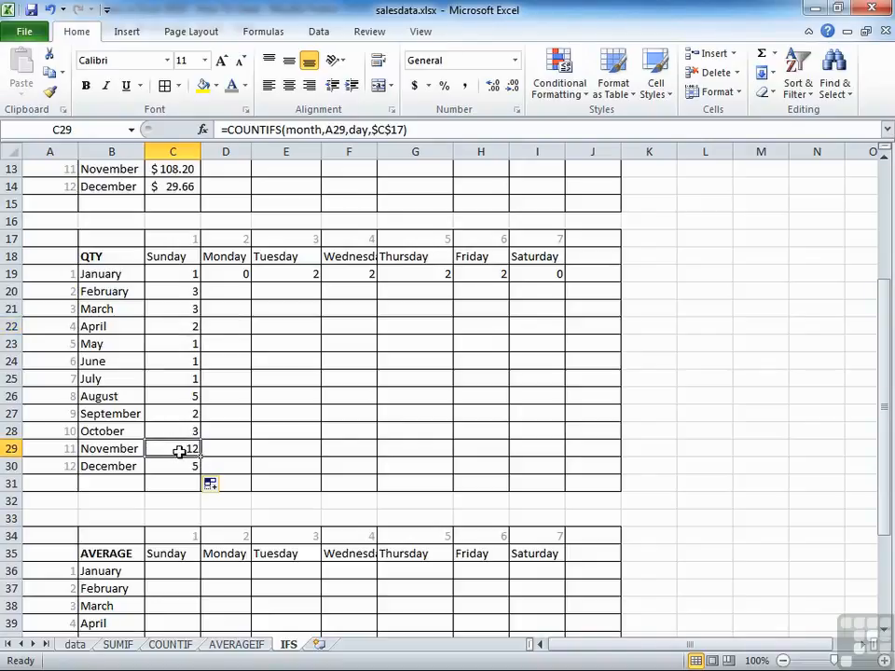
Change the COUNTIFS criteria in D19, the January Monday cell, to a relative month reference A19 and an absolute day reference $D$17.
{"action": "left_click", "coordinate": [230, 274]}
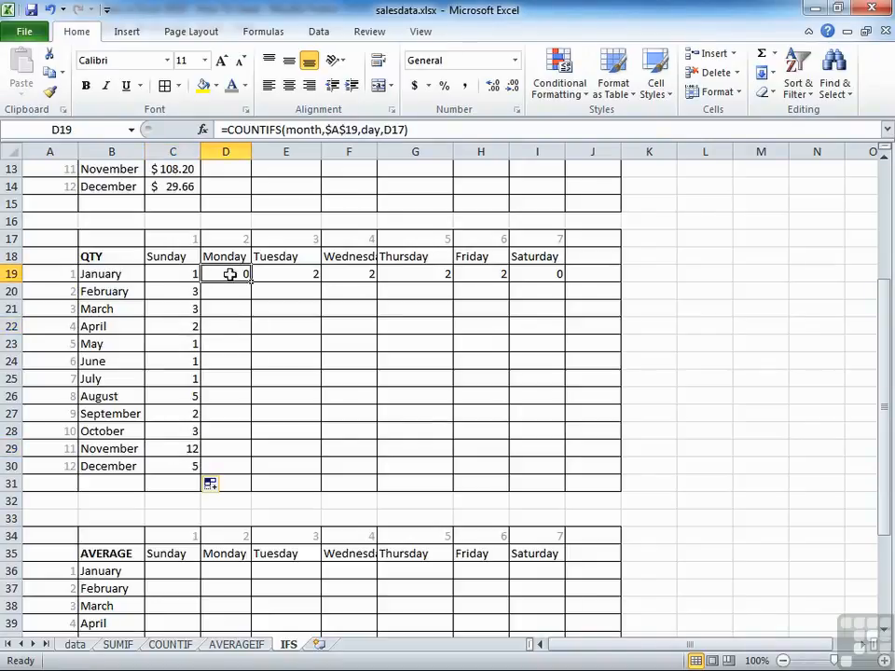
{"action": "double_click", "coordinate": [234, 274]}
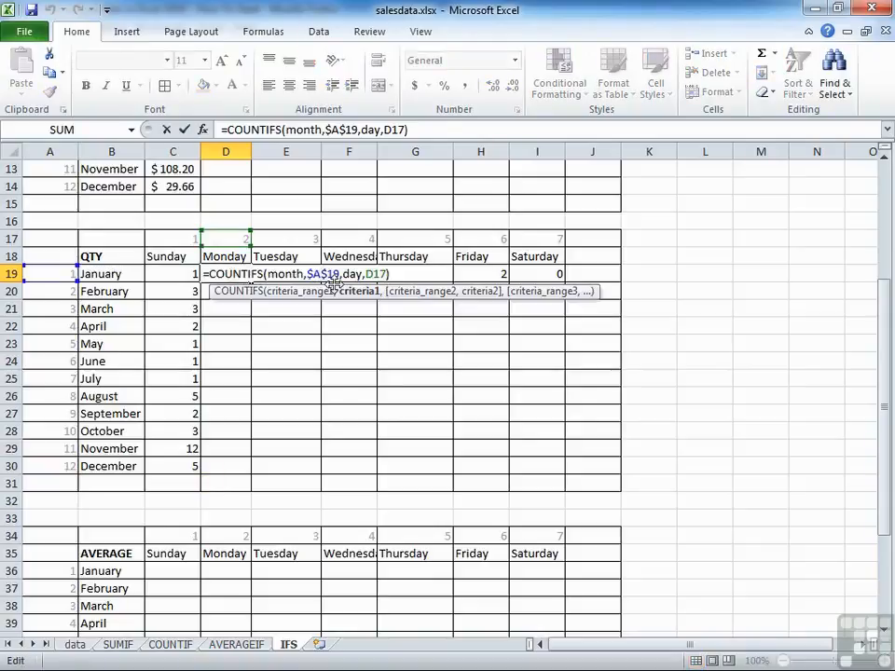
{"action": "key", "text": "F4"}
{"action": "key", "text": "F4"}
{"action": "key", "text": "F4"}
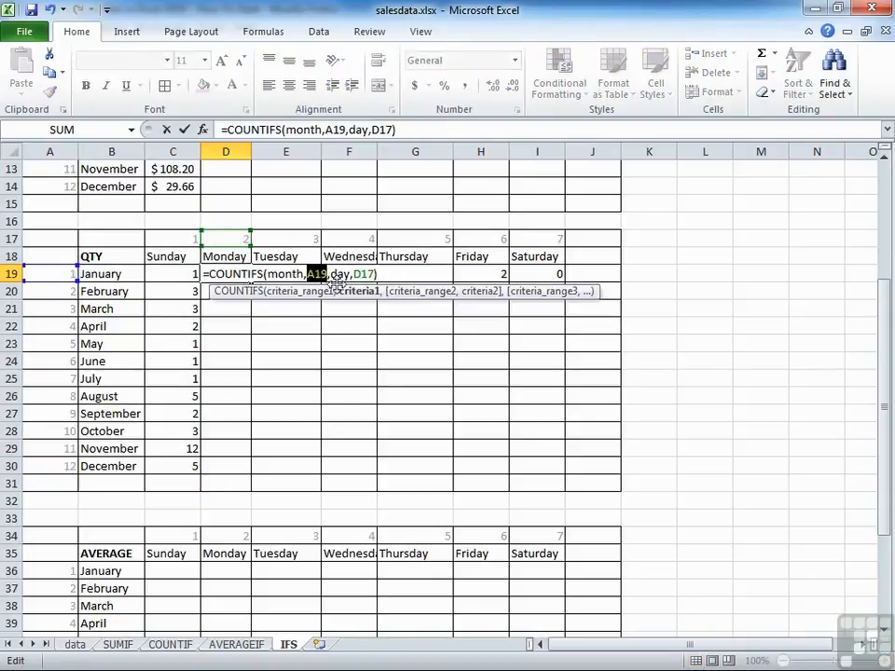
{"action": "left_click", "coordinate": [364, 274]}
{"action": "key", "text": "F4"}
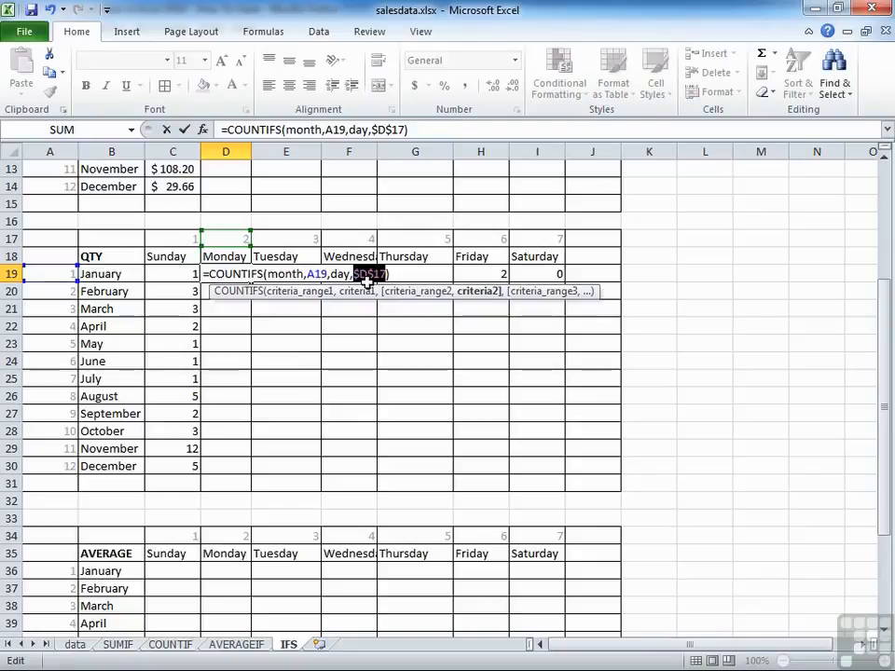
{"action": "key", "text": "Return"}
Copy D19's formula down the Monday column of the QTY table through December and check the November cell.
{"action": "left_click", "coordinate": [255, 276]}
{"action": "left_click", "coordinate": [244, 275]}
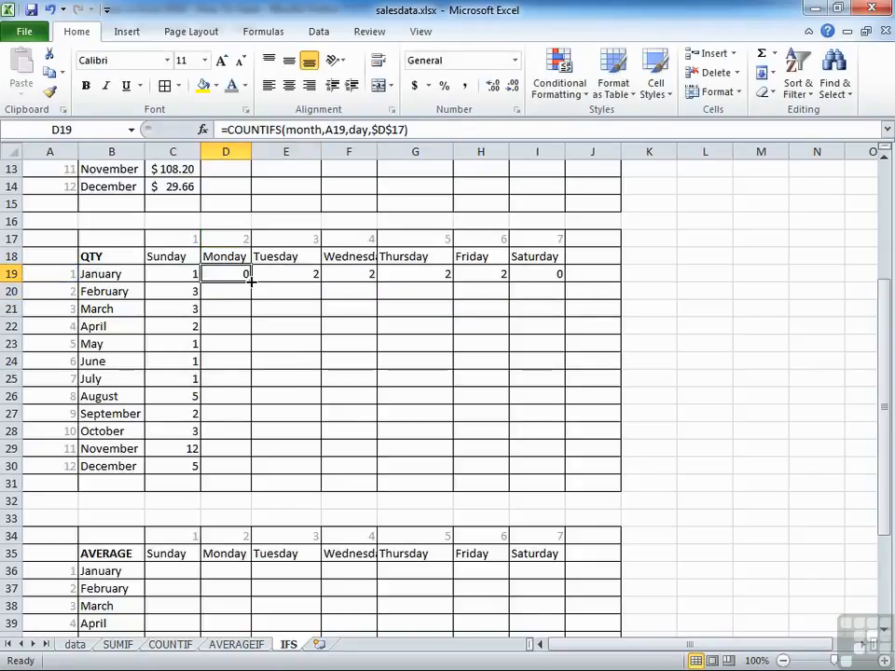
{"action": "double_click", "coordinate": [251, 281]}
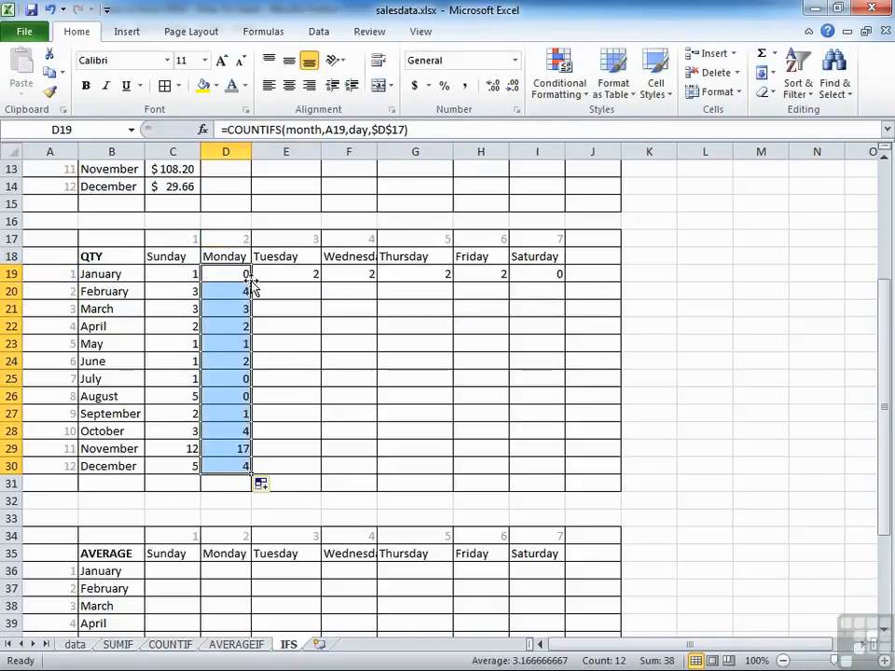
{"action": "left_click", "coordinate": [233, 450]}
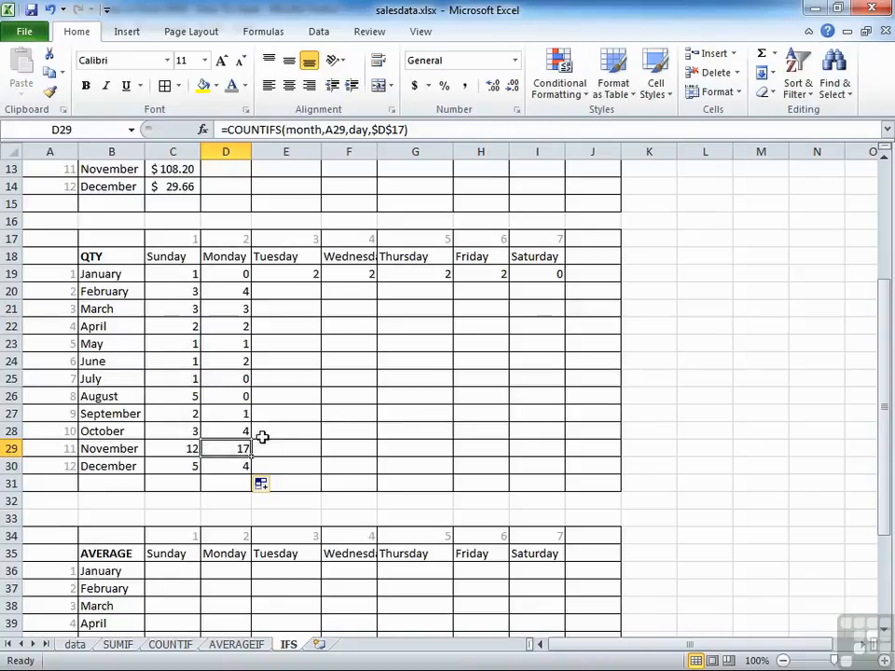
Enter =AVERAGEIFS(value,month,A36,day,C34) in C36, the January Sunday cell of the AVERAGE table.
{"action": "scroll", "coordinate": [227, 443], "scroll_direction": "down", "scroll_amount": 6}
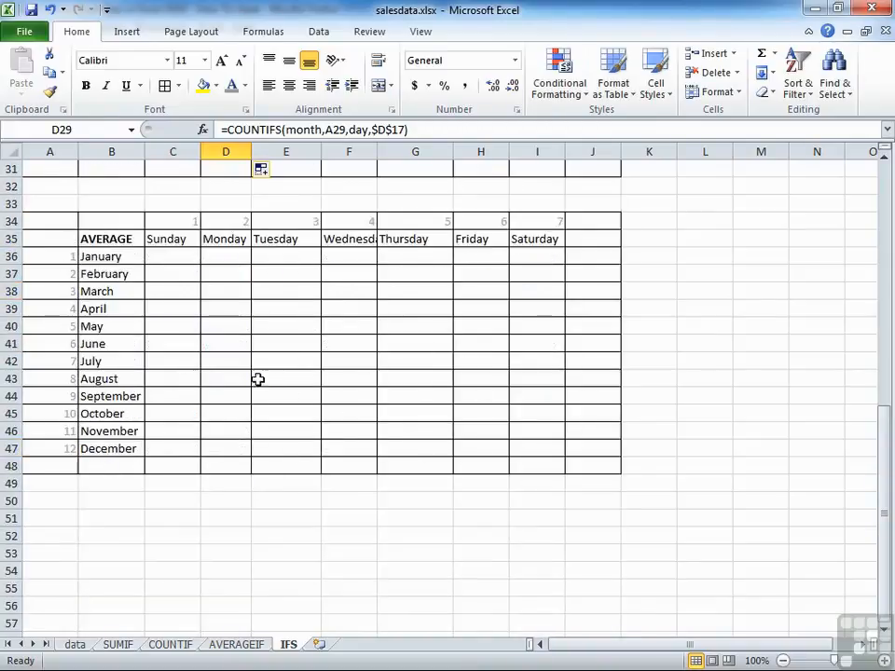
{"action": "left_click", "coordinate": [181, 259]}
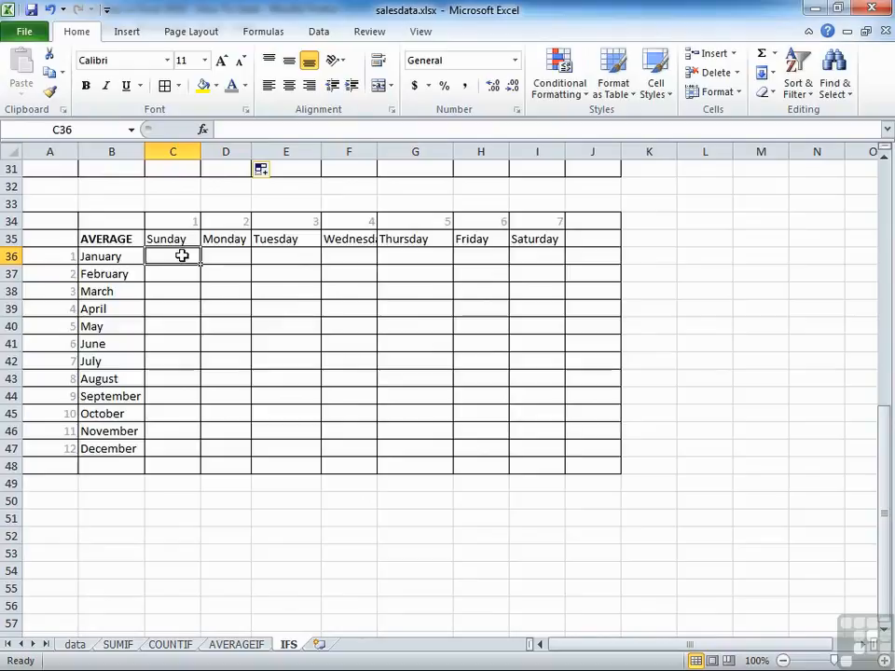
{"action": "type", "text": "=average"}
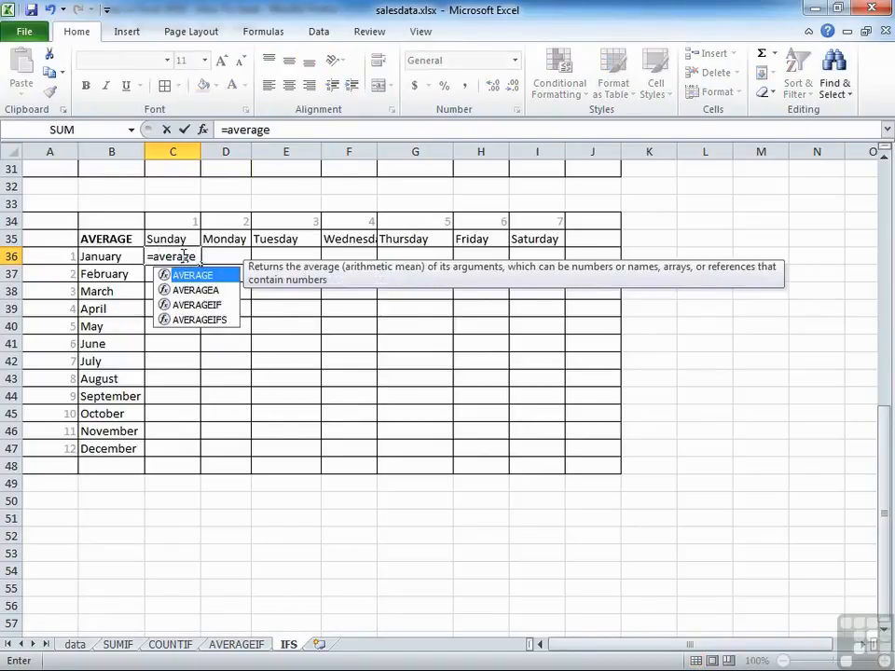
{"action": "type", "text": "ifs"}
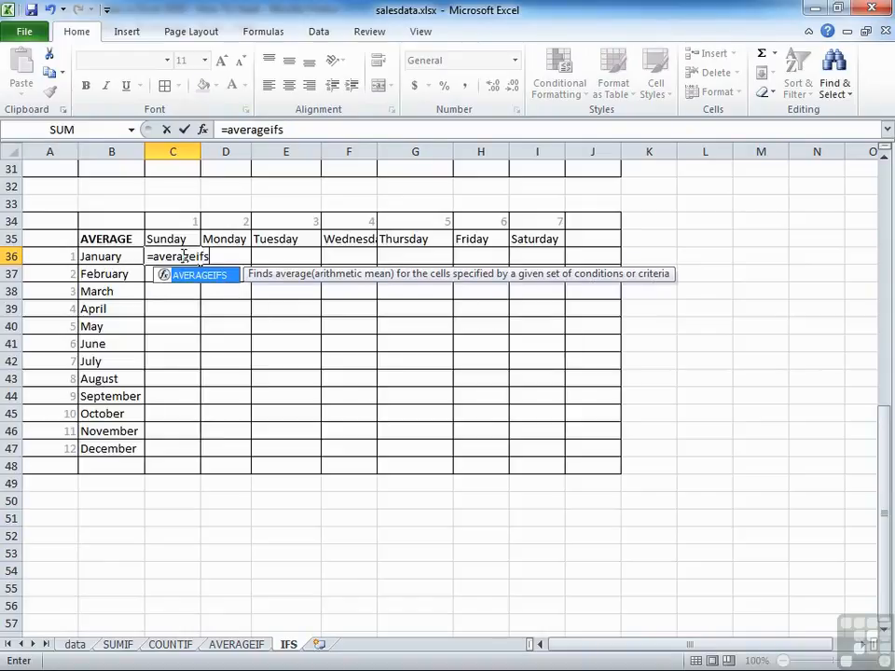
{"action": "type", "text": "("}
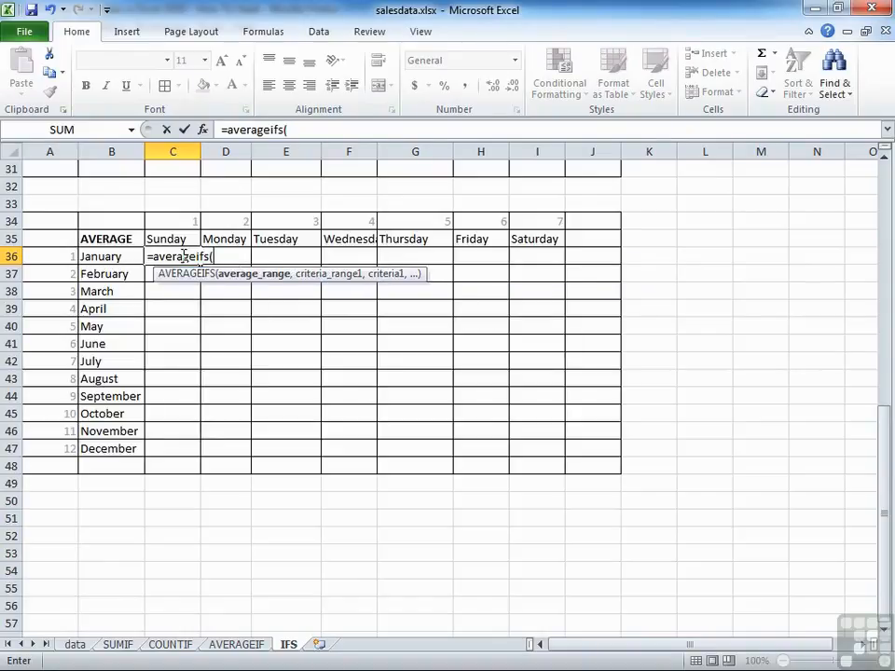
{"action": "type", "text": "value"}
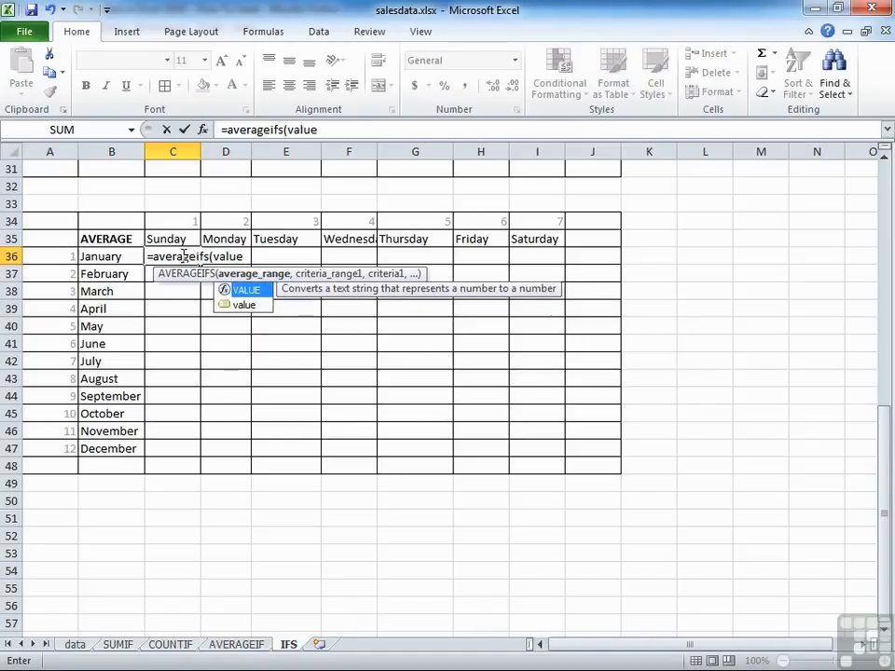
{"action": "type", "text": ",mon"}
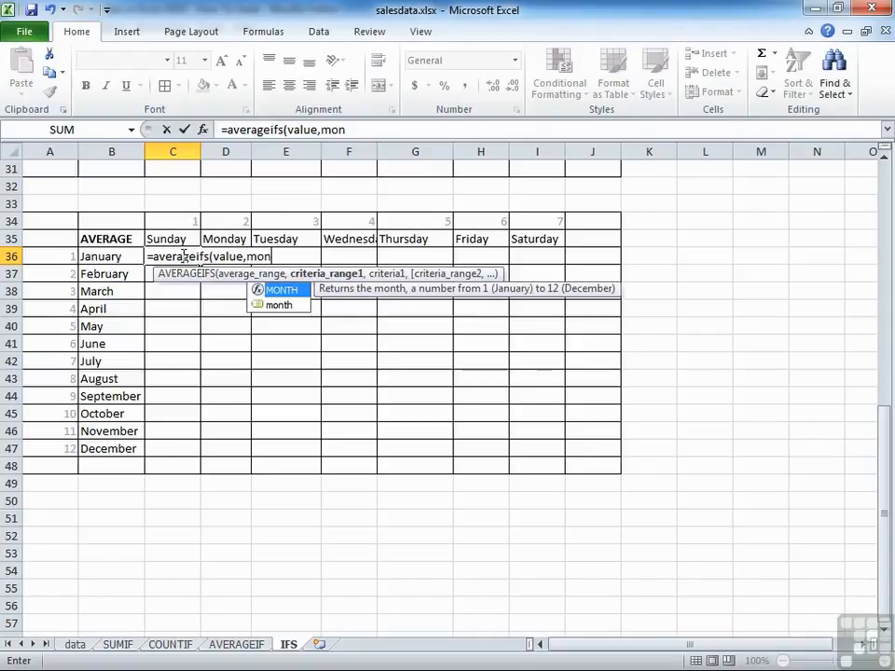
{"action": "type", "text": "th,"}
{"action": "left_click", "coordinate": [59, 256]}
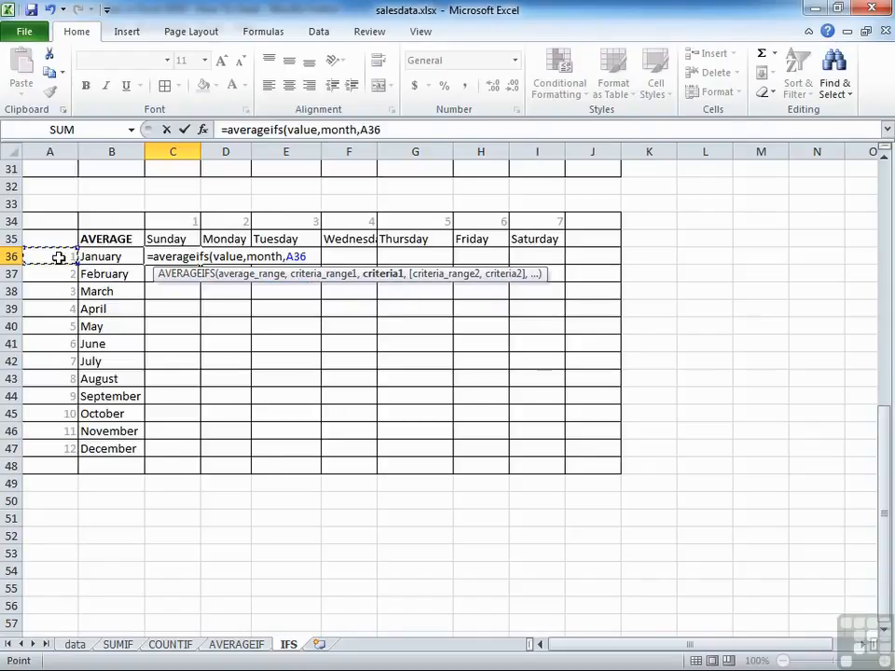
{"action": "type", "text": ",da"}
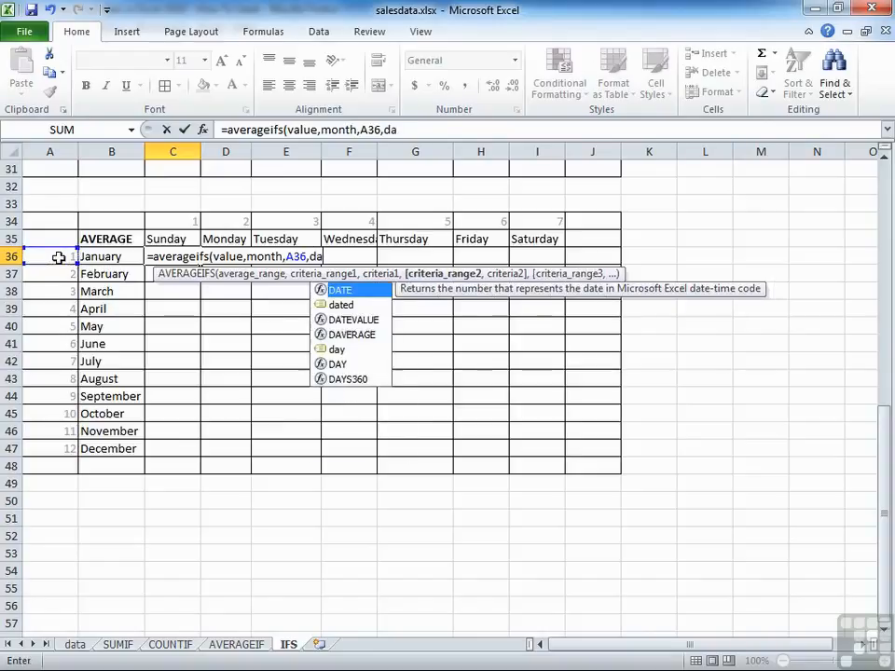
{"action": "type", "text": "y,"}
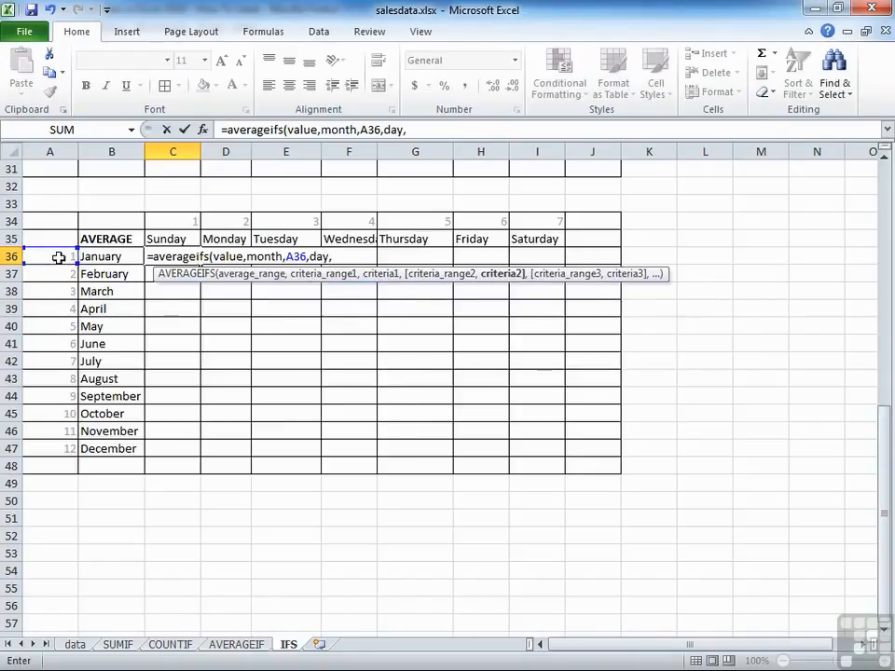
{"action": "left_click", "coordinate": [183, 219]}
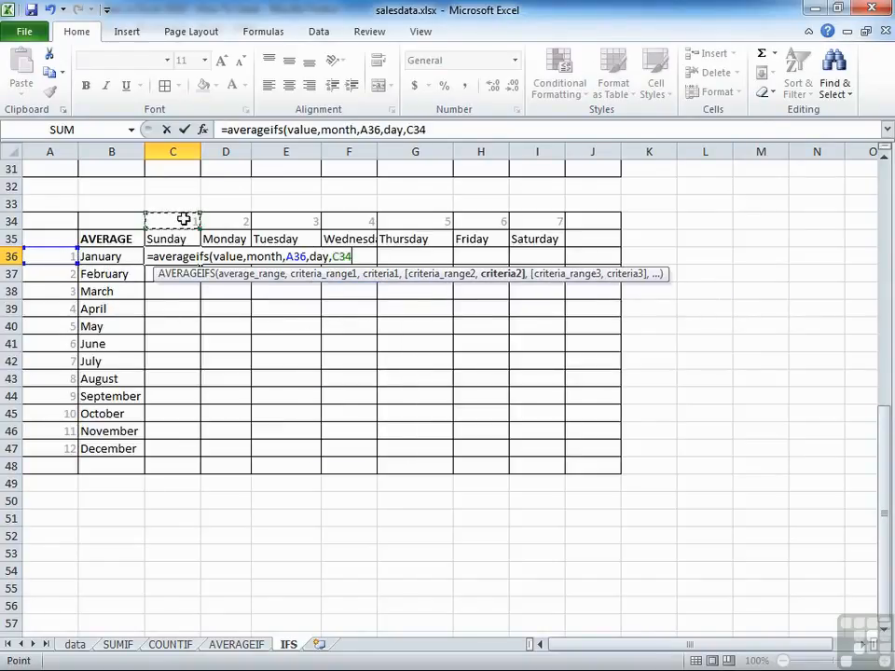
{"action": "type", "text": ")"}
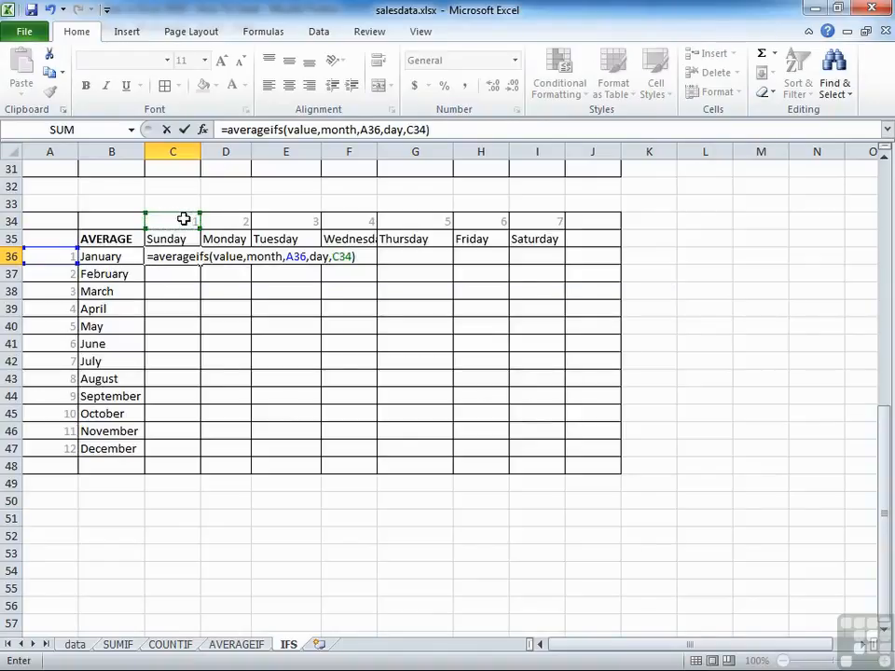
{"action": "key", "text": "Return"}
Apply the dollar Accounting format to C36 and compare the average with the January Sunday figures in the tables above.
{"action": "key", "text": "Up"}
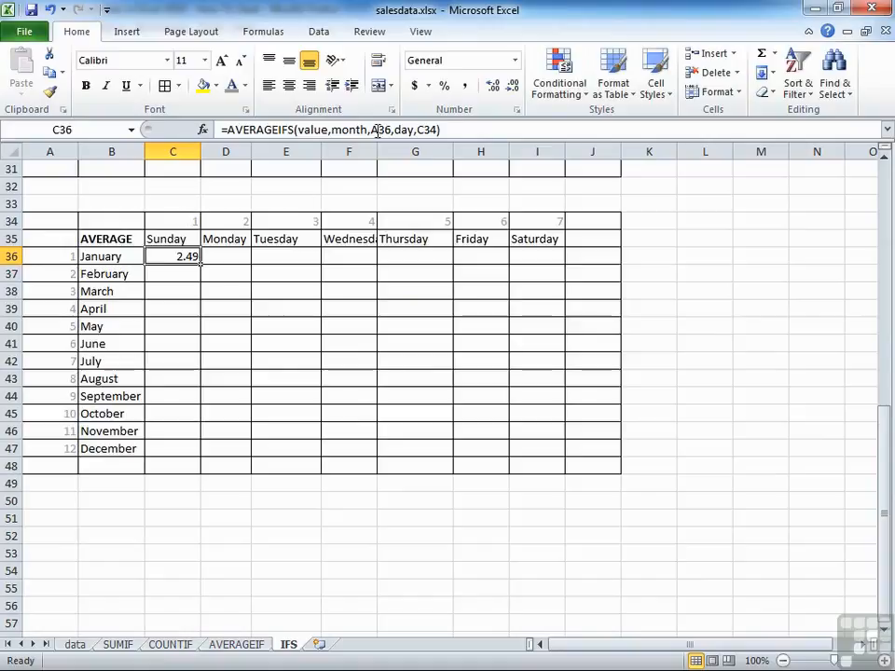
{"action": "left_click", "coordinate": [414, 84]}
{"action": "scroll", "coordinate": [227, 347], "scroll_direction": "up", "scroll_amount": 8}
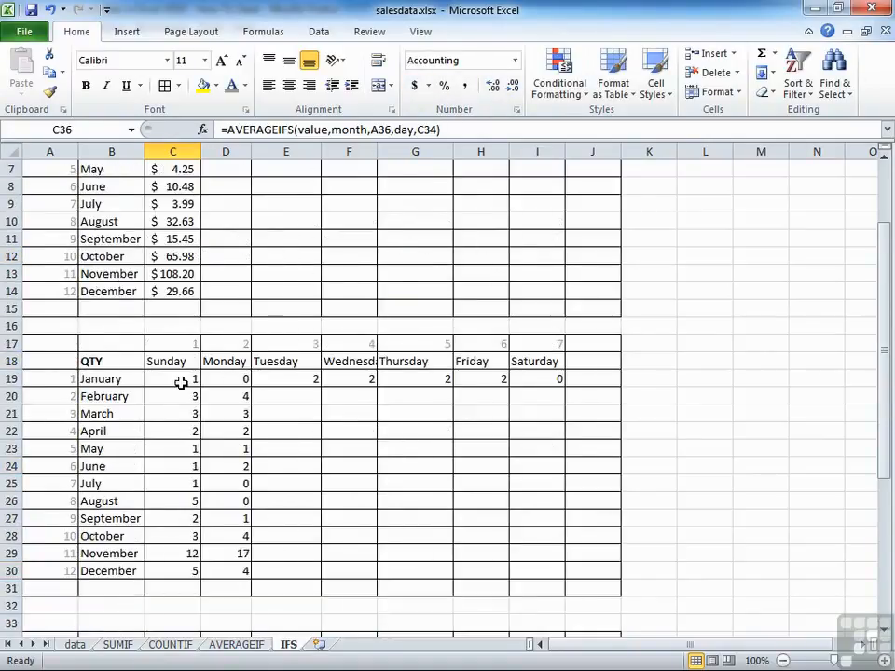
{"action": "scroll", "coordinate": [182, 382], "scroll_direction": "up", "scroll_amount": 2}
{"action": "scroll", "coordinate": [183, 393], "scroll_direction": "down", "scroll_amount": 2}
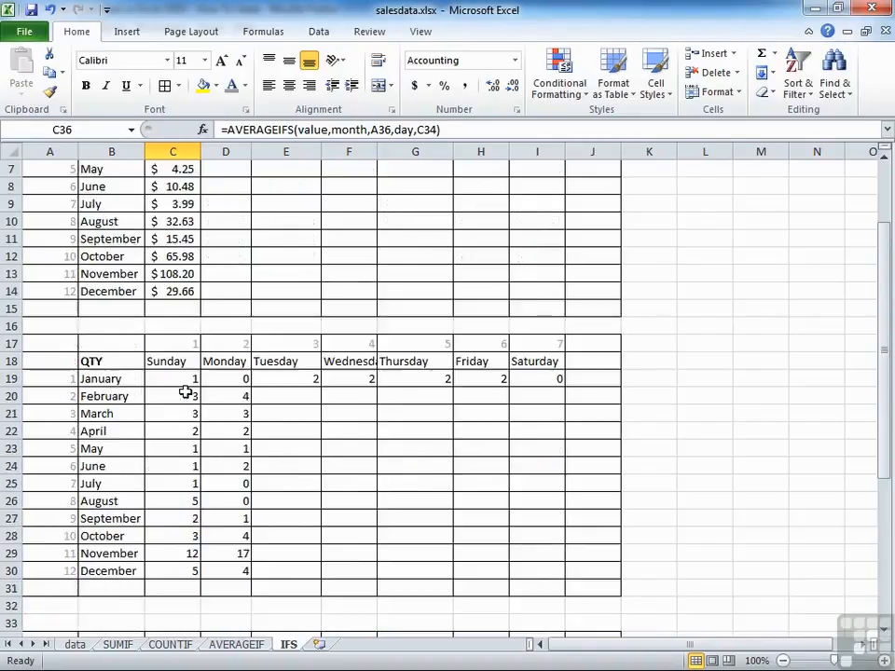
Make the day criterion in C36 absolute as $C$34 and copy the formula down the AVERAGE table's Sunday column through December.
{"action": "scroll", "coordinate": [185, 392], "scroll_direction": "down", "scroll_amount": 6}
{"action": "double_click", "coordinate": [187, 360]}
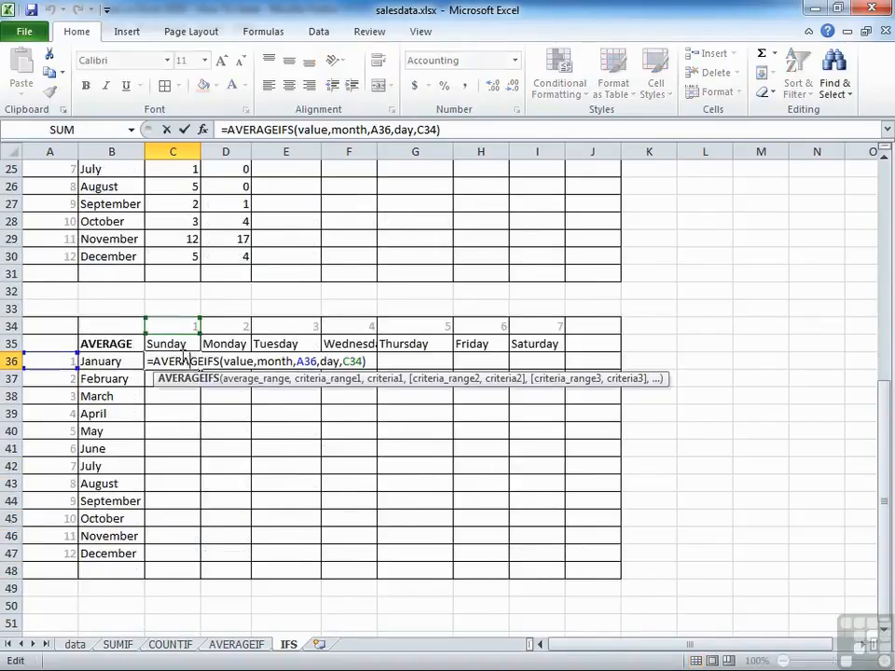
{"action": "left_click", "coordinate": [350, 361]}
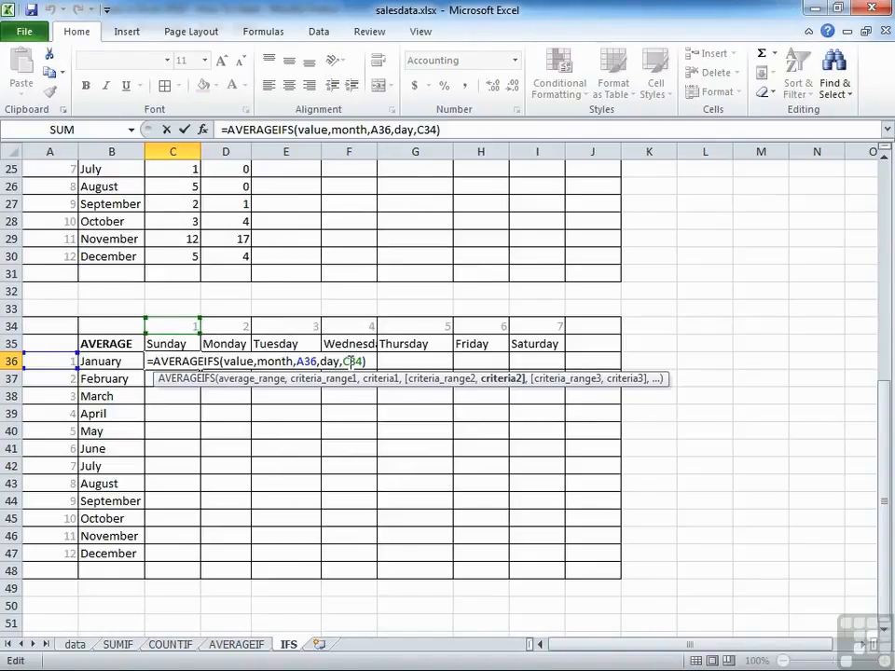
{"action": "key", "text": "F4"}
{"action": "key", "text": "Return"}
{"action": "left_click", "coordinate": [195, 363]}
{"action": "double_click", "coordinate": [200, 369]}
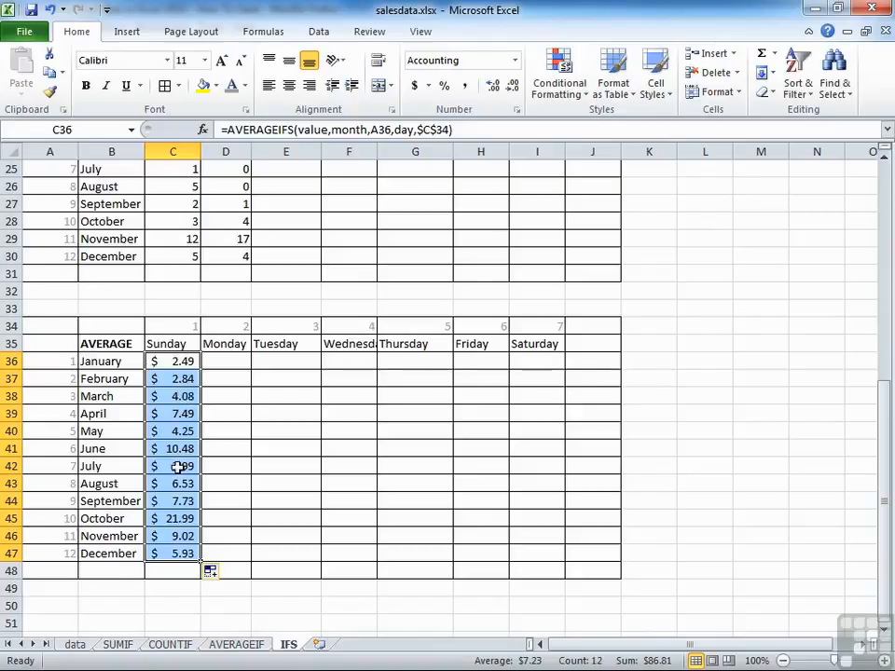
Review the Sunday averages against the QTY table and examine the value argument in C36's AVERAGEIFS formula.
{"action": "scroll", "coordinate": [178, 464], "scroll_direction": "up", "scroll_amount": 6}
{"action": "scroll", "coordinate": [182, 390], "scroll_direction": "down", "scroll_amount": 2}
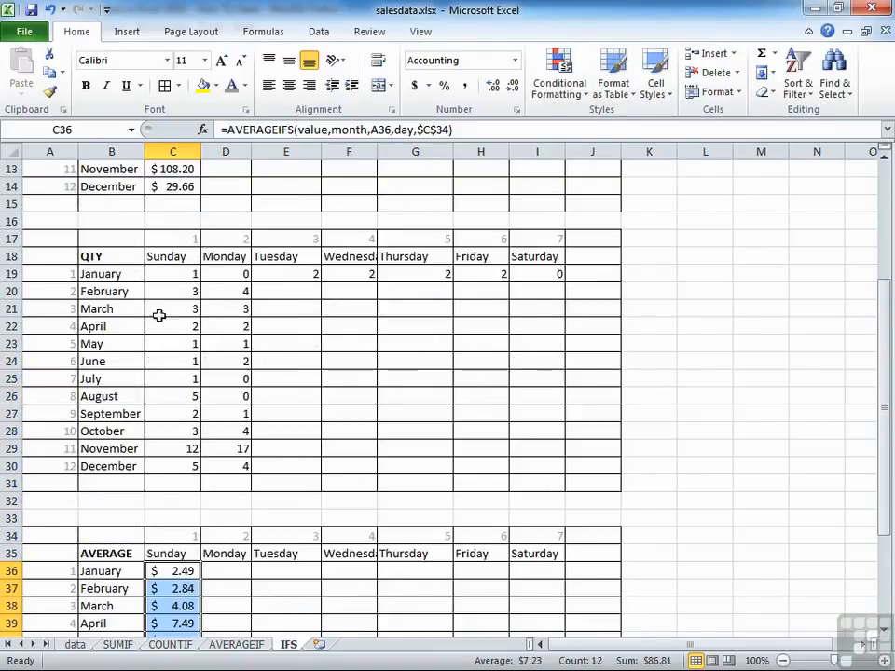
{"action": "scroll", "coordinate": [178, 422], "scroll_direction": "down", "scroll_amount": 4}
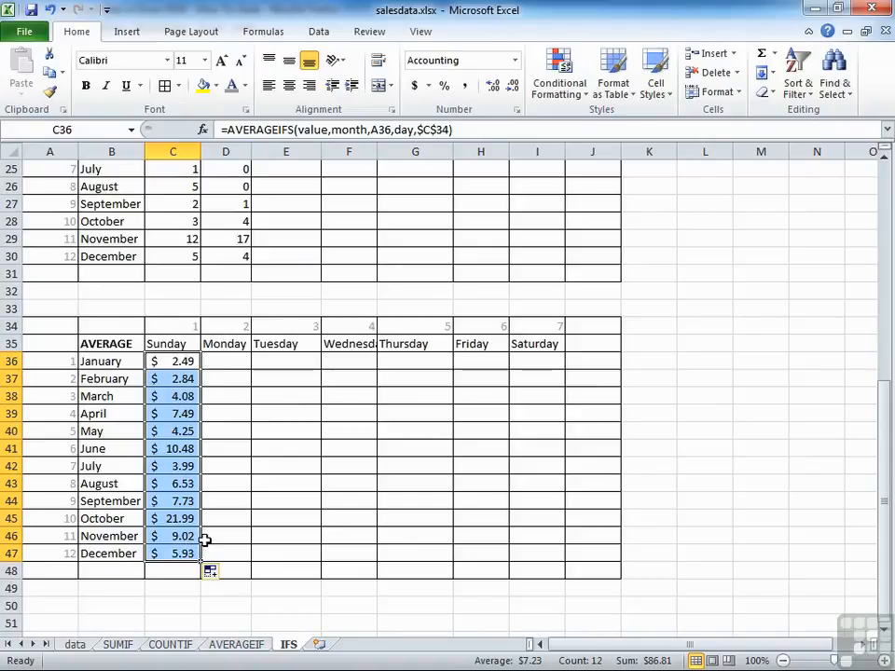
{"action": "left_click", "coordinate": [184, 518]}
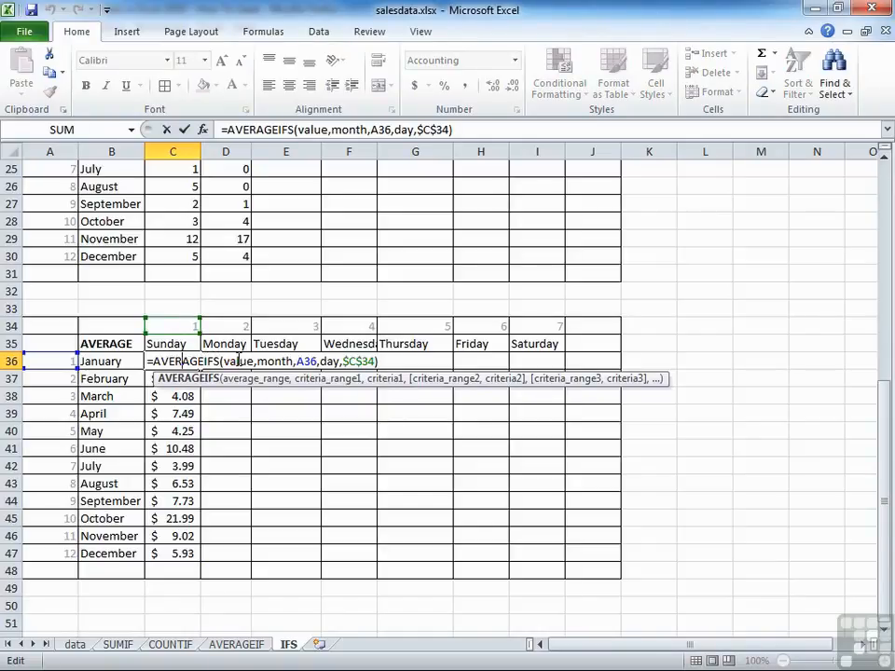
{"action": "left_click", "coordinate": [239, 361]}
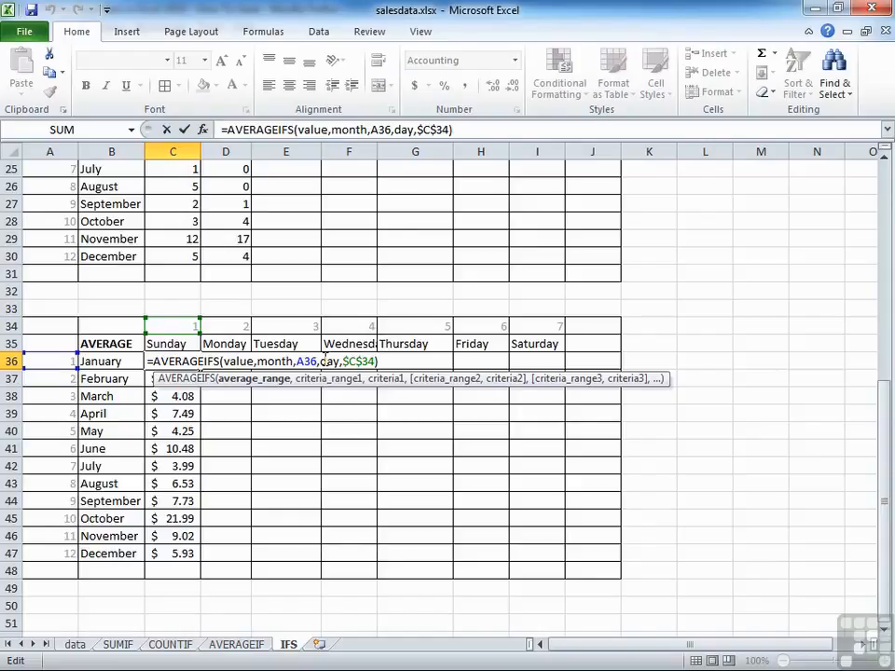
{"action": "double_click", "coordinate": [241, 363]}
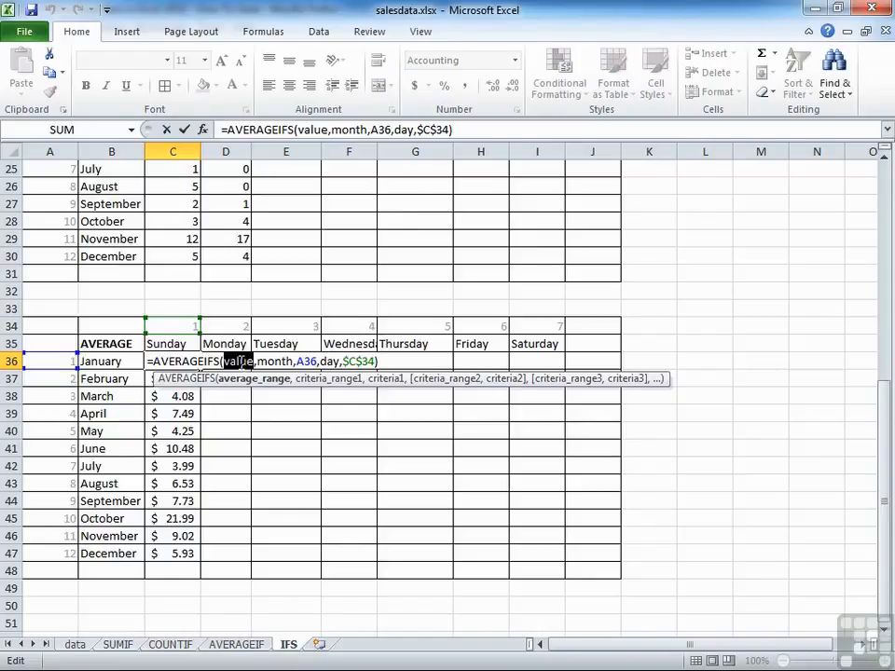